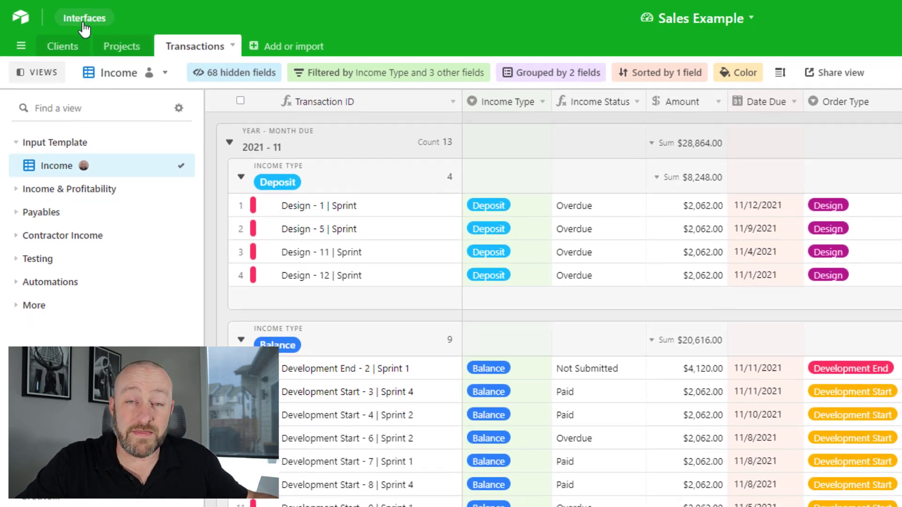
Start building a new interface named 'Overall Interface', leaving the description empty.
{"action": "left_click", "coordinate": [85, 22]}
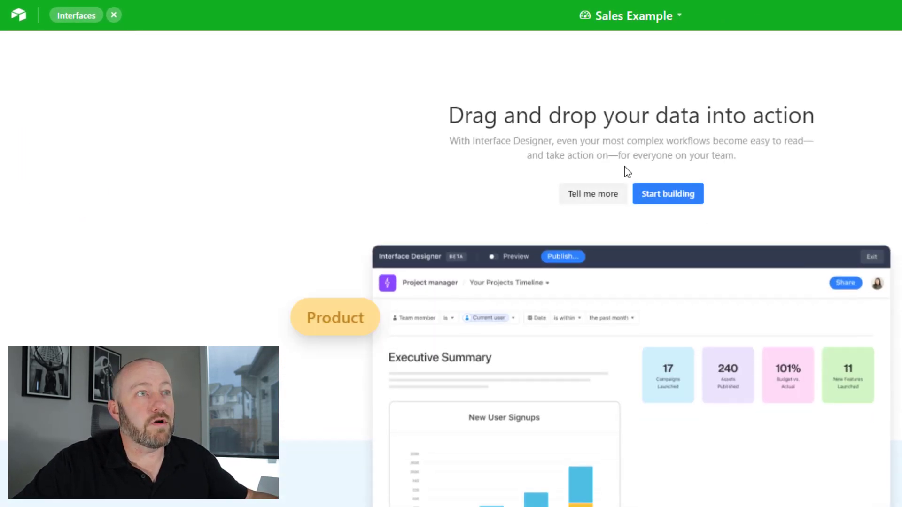
{"action": "left_click", "coordinate": [681, 194]}
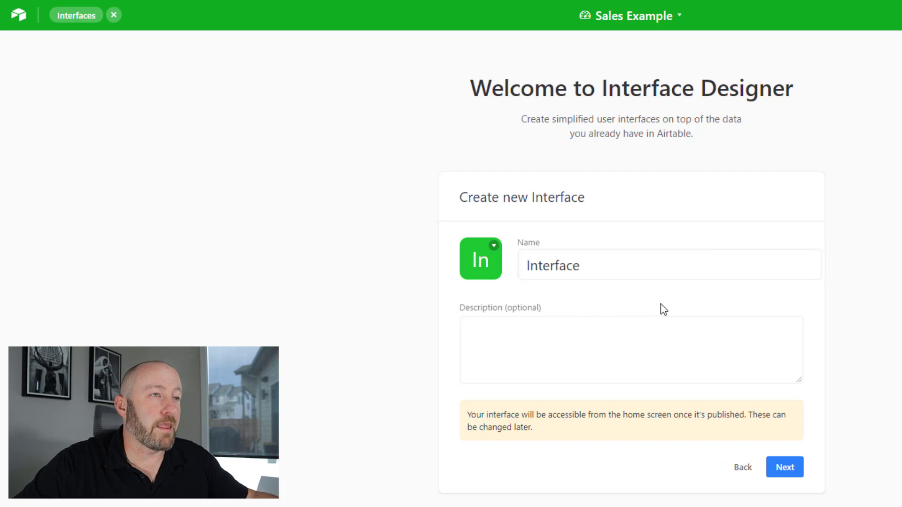
{"action": "double_click", "coordinate": [620, 264]}
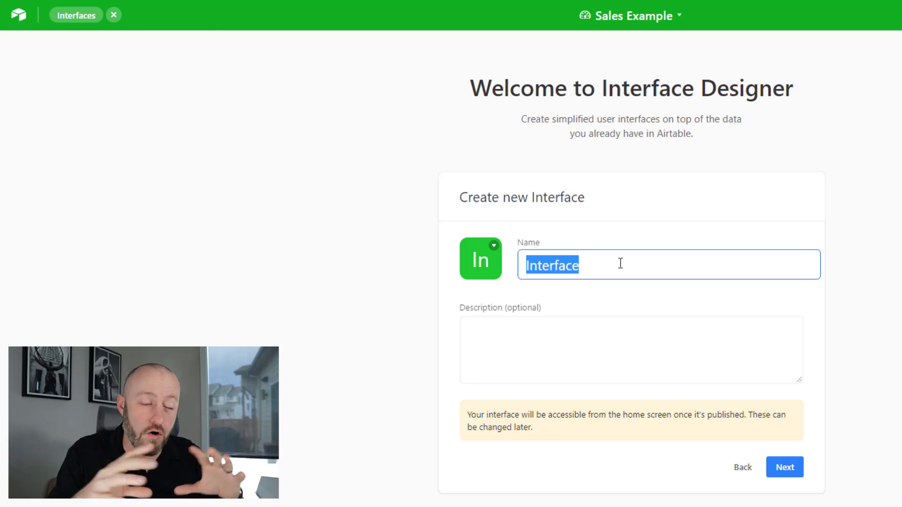
{"action": "type", "text": "Overall"}
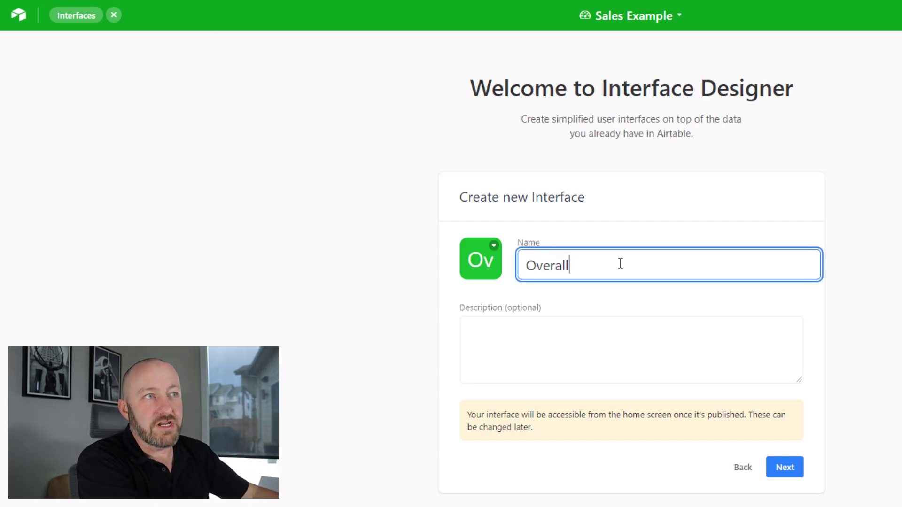
{"action": "type", "text": " Interf"}
{"action": "key", "text": "BackSpace"}
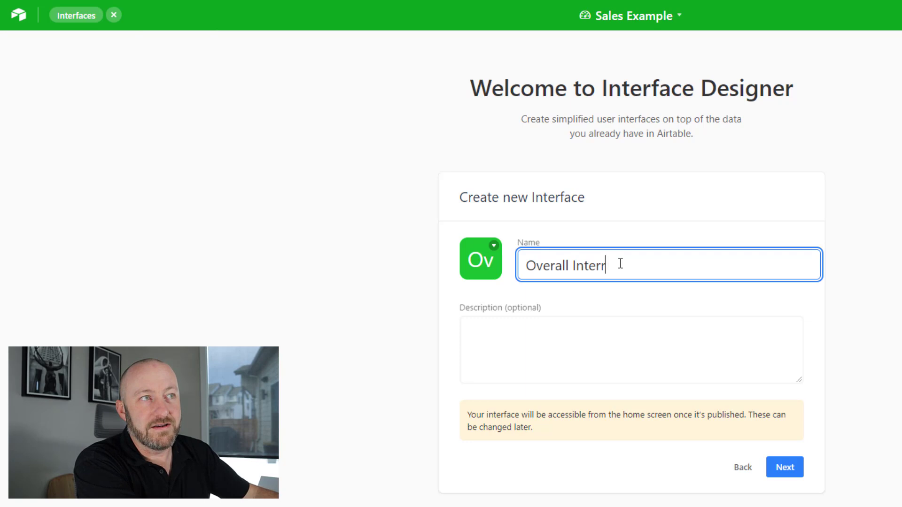
{"action": "type", "text": "face"}
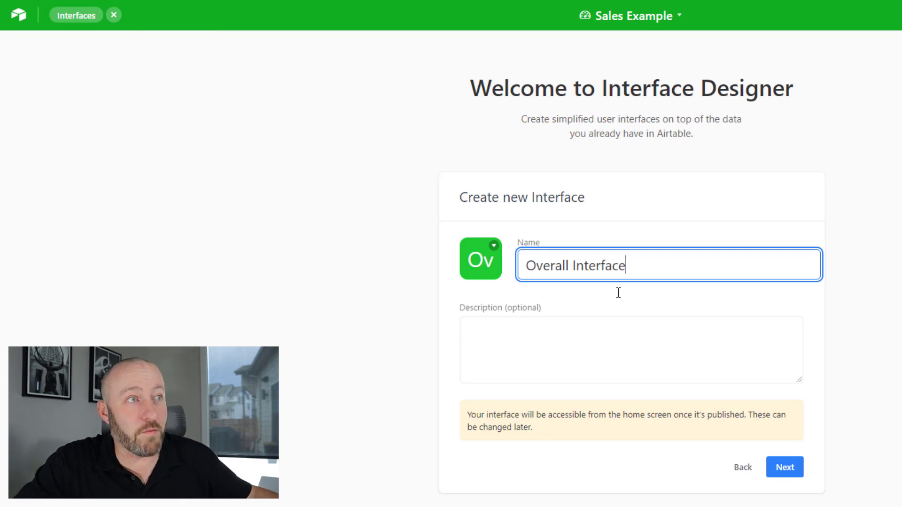
{"action": "left_click", "coordinate": [614, 338]}
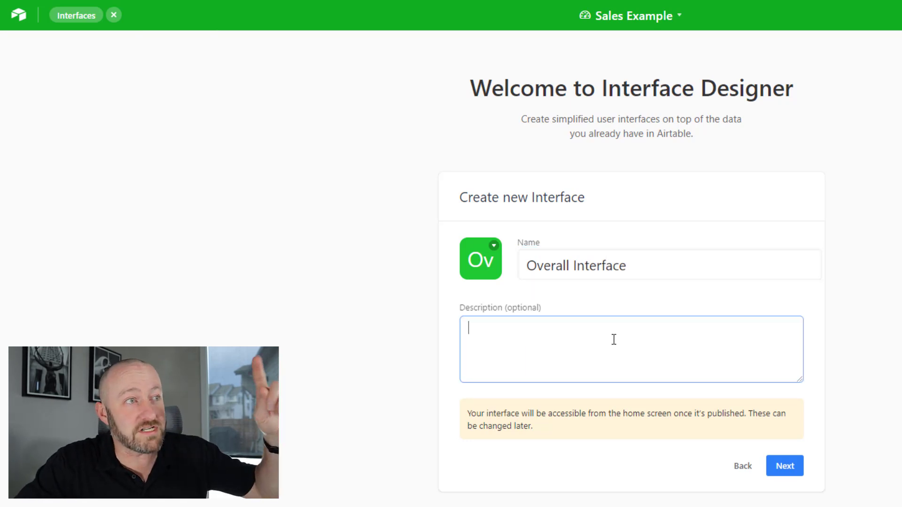
Create the Overall Interface and pick the Dashboard layout for a new page.
{"action": "left_click", "coordinate": [793, 471]}
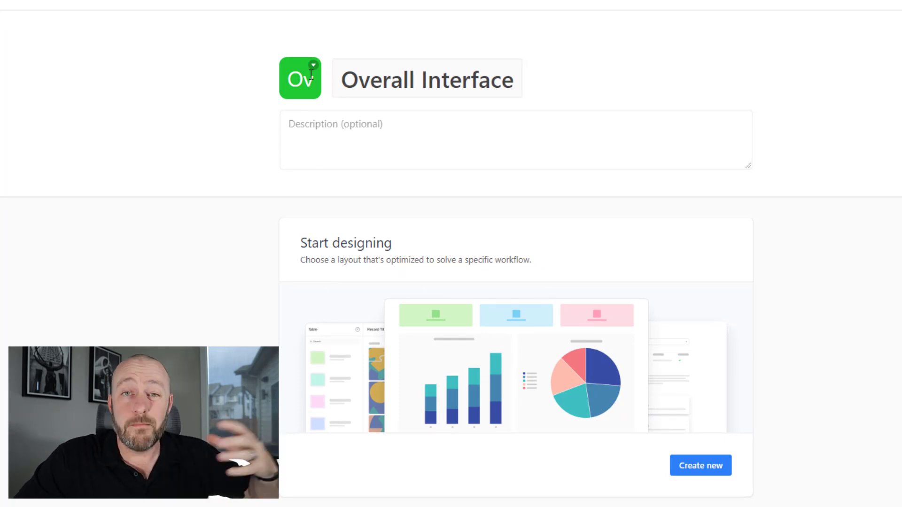
{"action": "left_click", "coordinate": [709, 466]}
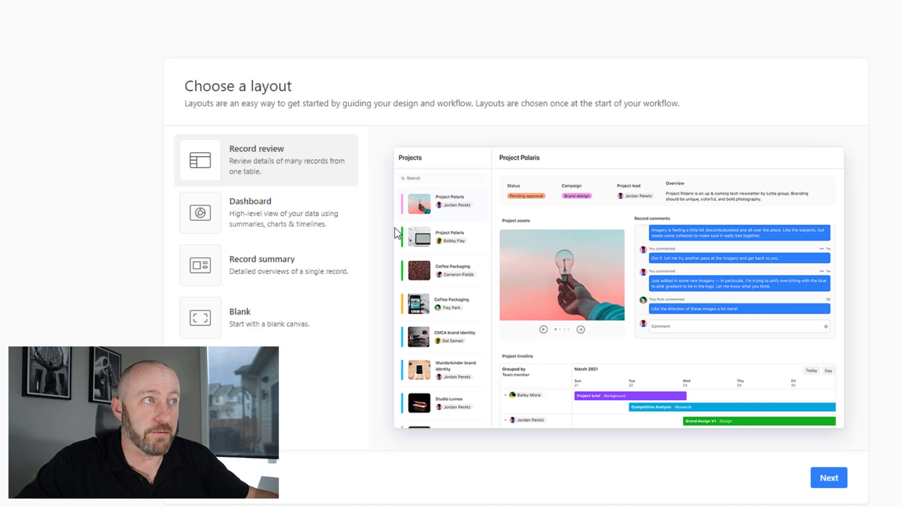
{"action": "left_click", "coordinate": [283, 221]}
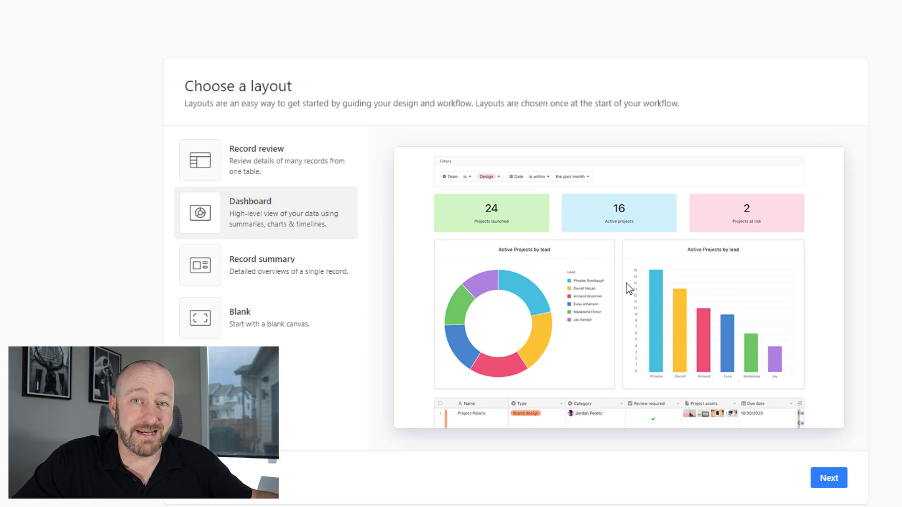
{"action": "left_click", "coordinate": [828, 479]}
Connect the dashboard layout to the Transactions table and continue to Add elements.
{"action": "left_click", "coordinate": [270, 169]}
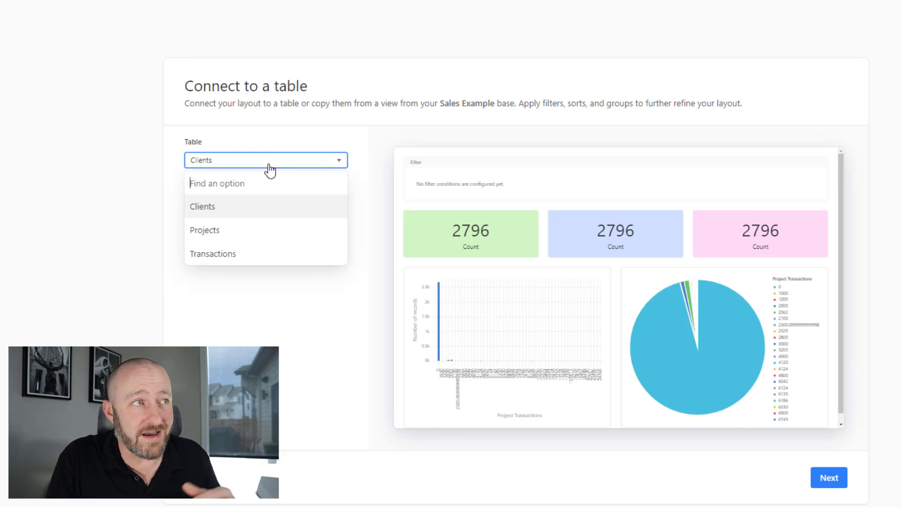
{"action": "left_click", "coordinate": [266, 256]}
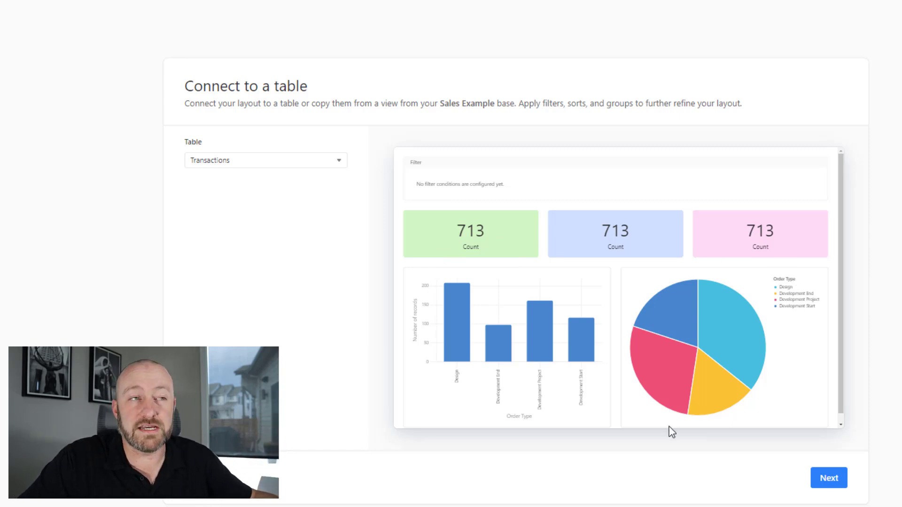
{"action": "left_click", "coordinate": [829, 479]}
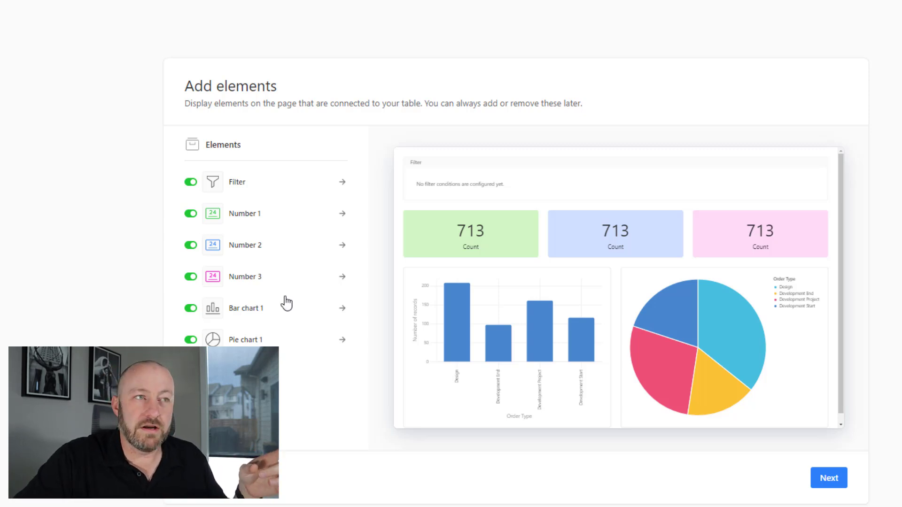
Keep all suggested elements and name the page 'Sales Dashboard'.
{"action": "left_click", "coordinate": [821, 485]}
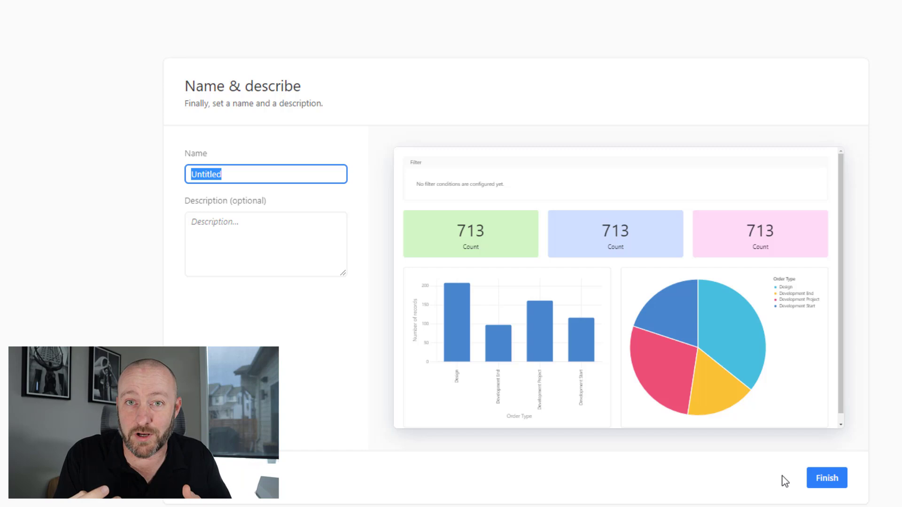
{"action": "type", "text": "Sales Dashboar"}
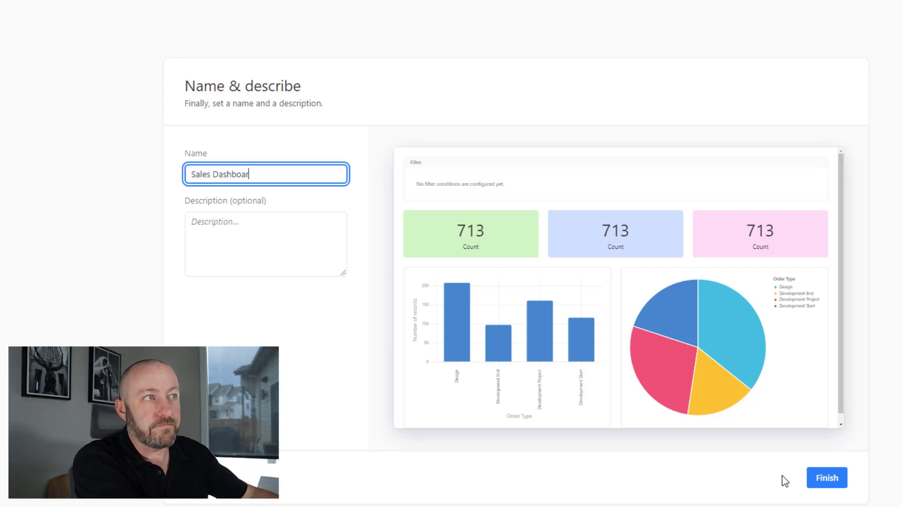
{"action": "type", "text": "d"}
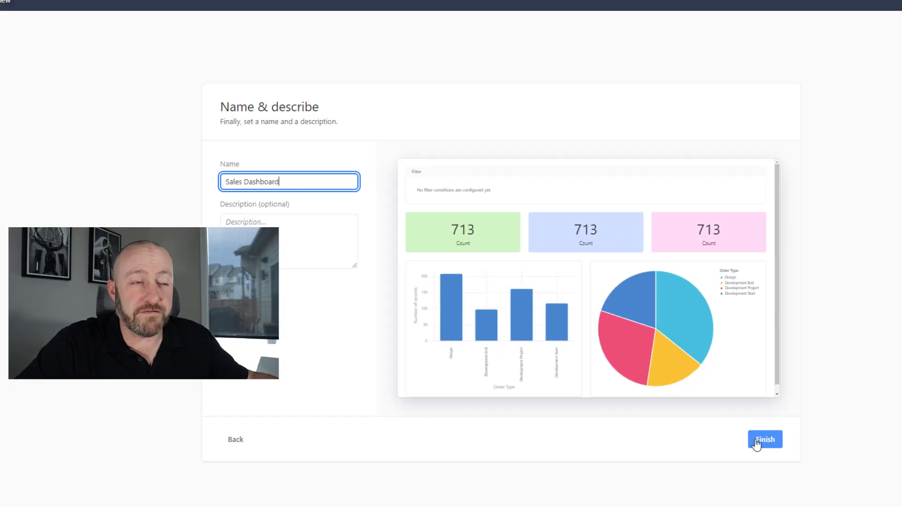
Finish the Sales Dashboard page, close the element list, and select the filter element.
{"action": "left_click", "coordinate": [820, 478]}
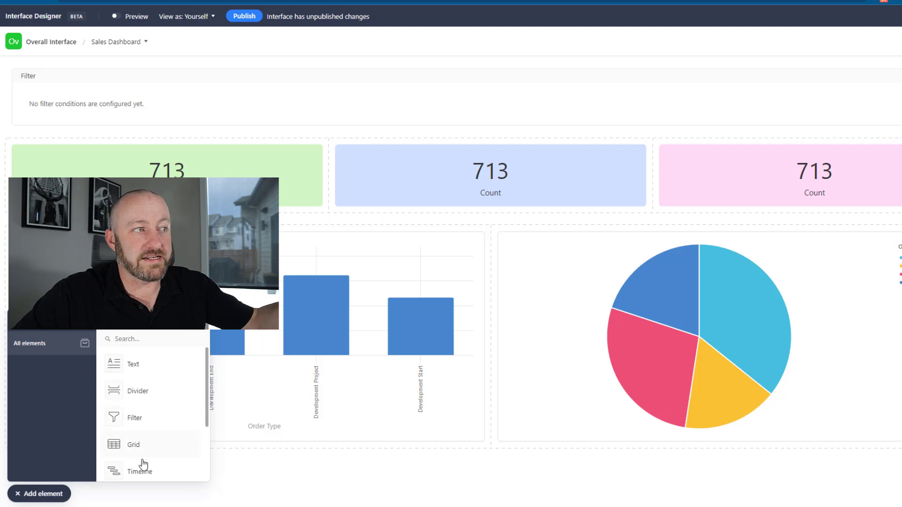
{"action": "scroll", "coordinate": [155, 453], "scroll_direction": "down", "scroll_amount": 1}
{"action": "scroll", "coordinate": [155, 453], "scroll_direction": "down", "scroll_amount": 2}
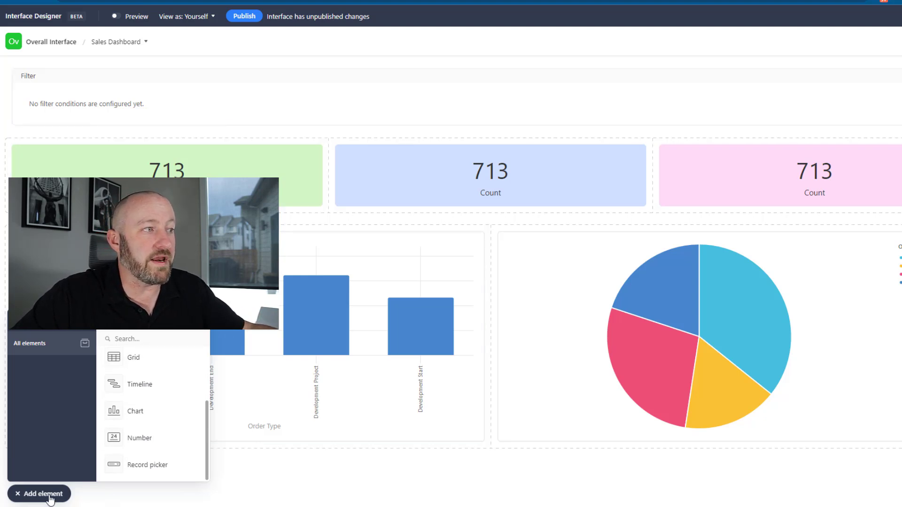
{"action": "left_click", "coordinate": [21, 493]}
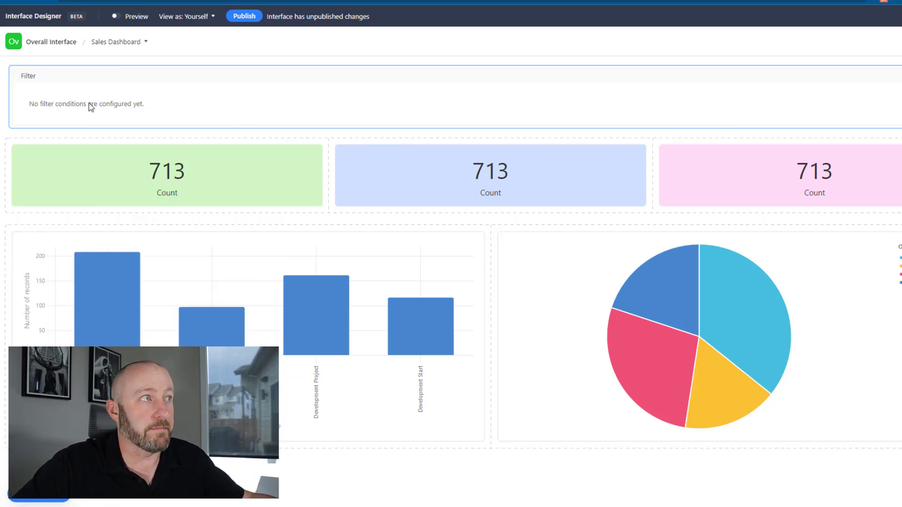
{"action": "left_click", "coordinate": [83, 100]}
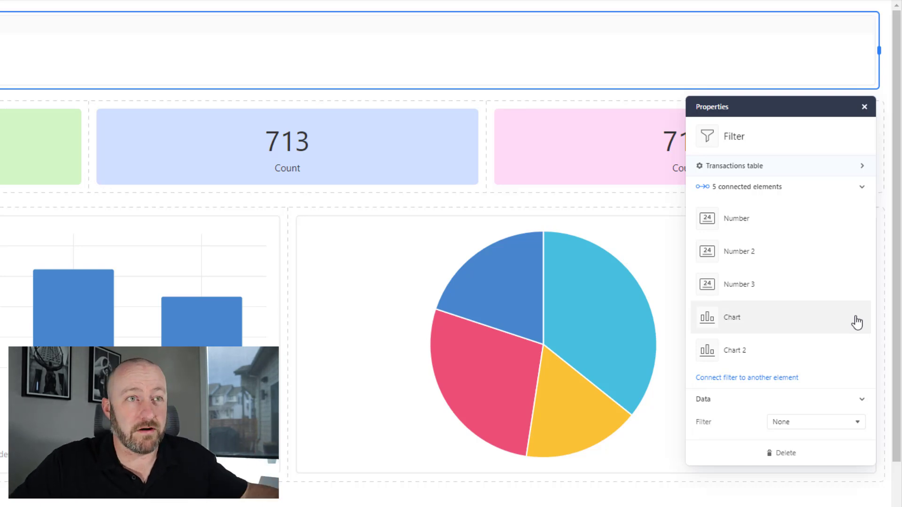
Add a first filter condition on the Order Type field.
{"action": "left_click", "coordinate": [816, 428]}
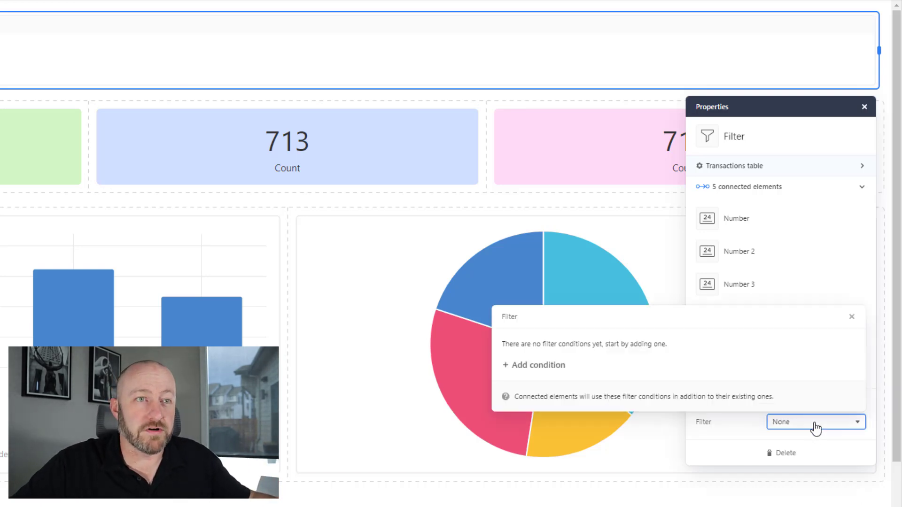
{"action": "left_click", "coordinate": [517, 371]}
{"action": "left_click", "coordinate": [594, 342]}
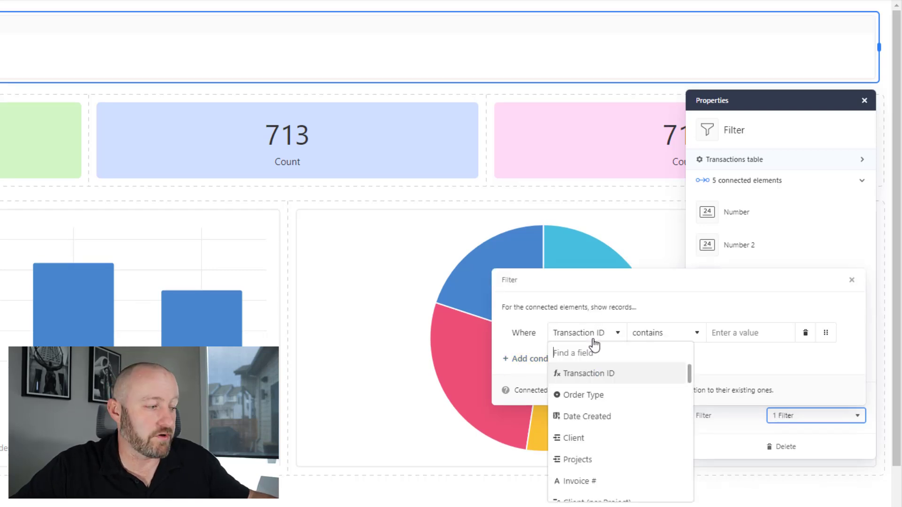
{"action": "type", "text": "type"}
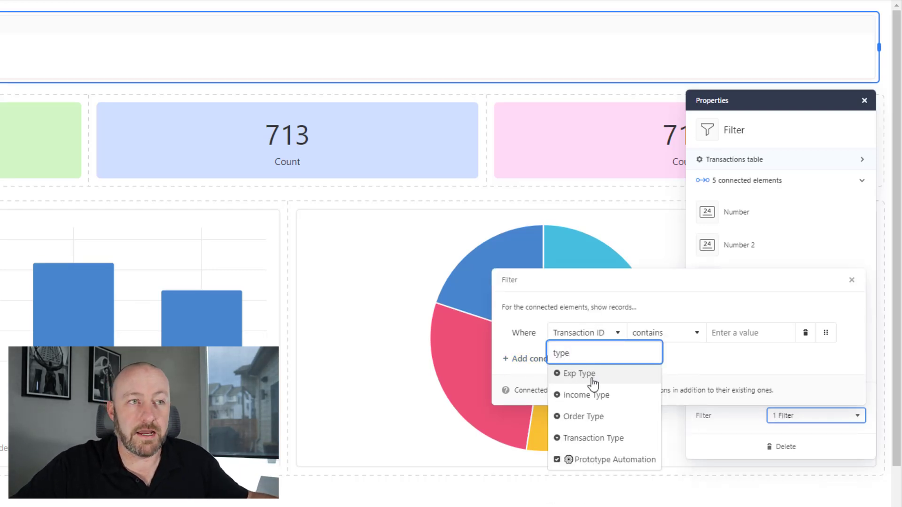
{"action": "left_click", "coordinate": [581, 417]}
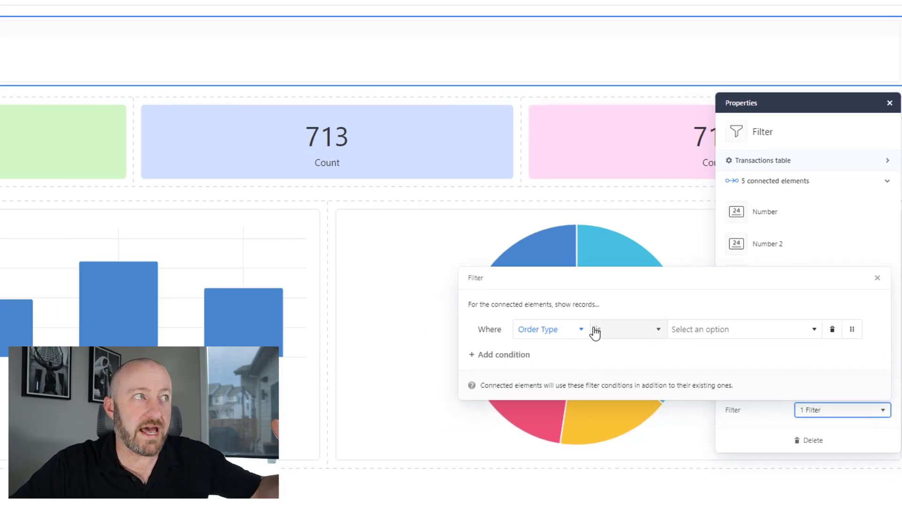
{"action": "left_click", "coordinate": [178, 79]}
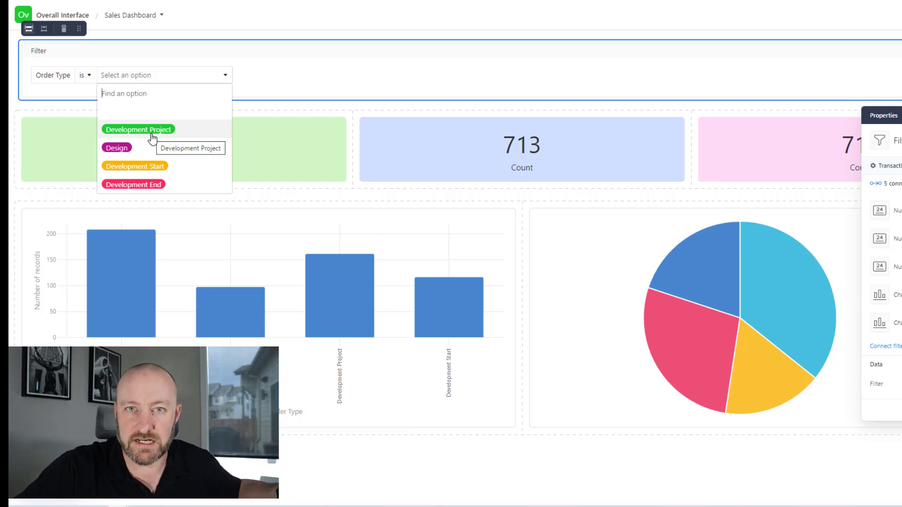
Add a second condition: Date/Time Paid is on or after a date.
{"action": "left_click", "coordinate": [901, 390]}
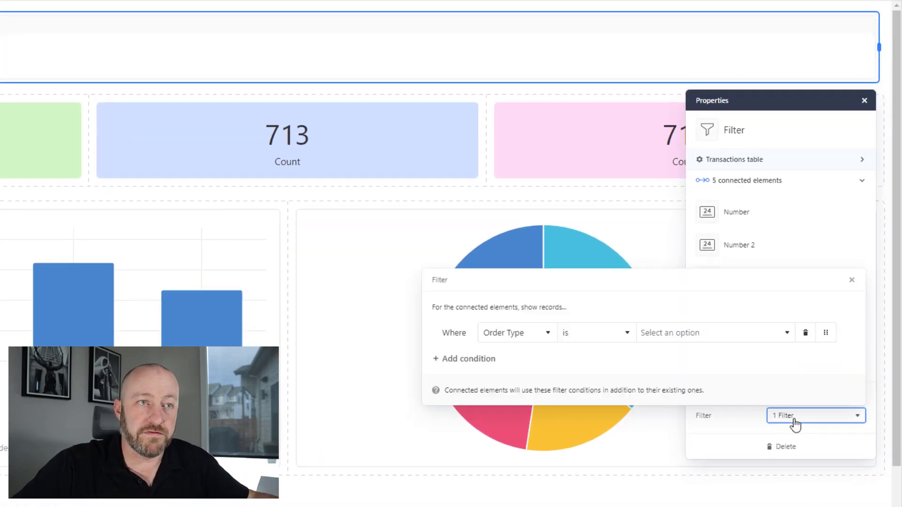
{"action": "left_click", "coordinate": [482, 365]}
{"action": "left_click", "coordinate": [512, 337]}
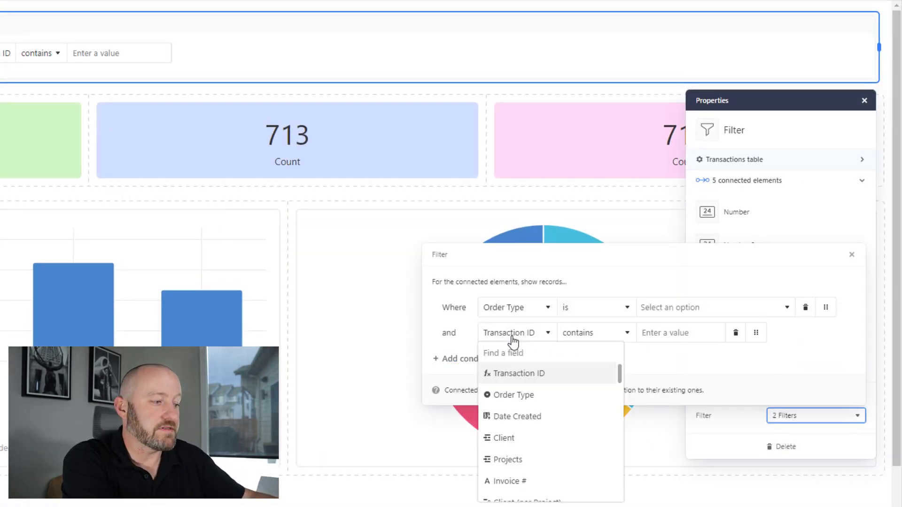
{"action": "type", "text": "paid"}
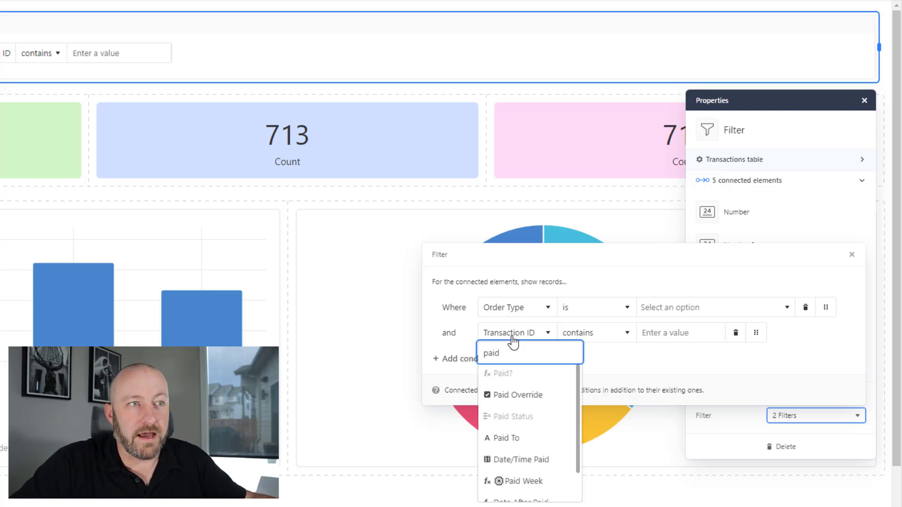
{"action": "left_click", "coordinate": [487, 463]}
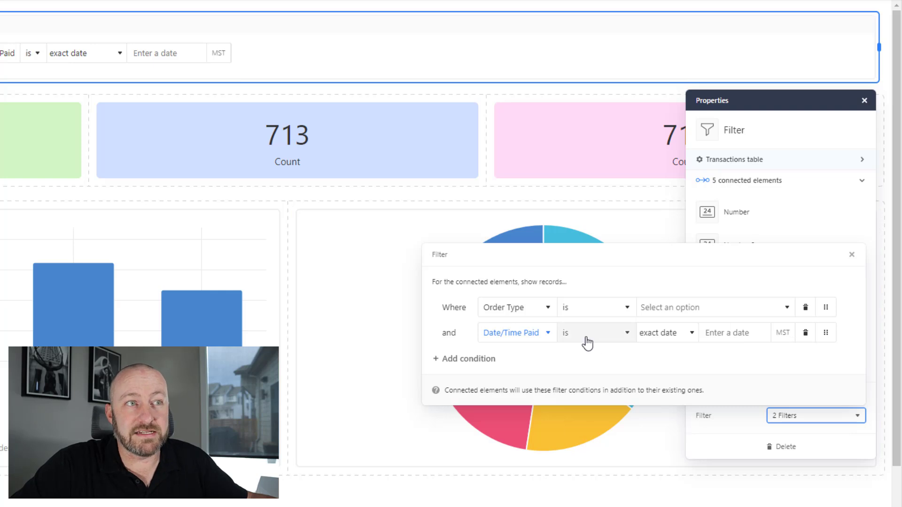
{"action": "left_click", "coordinate": [587, 340]}
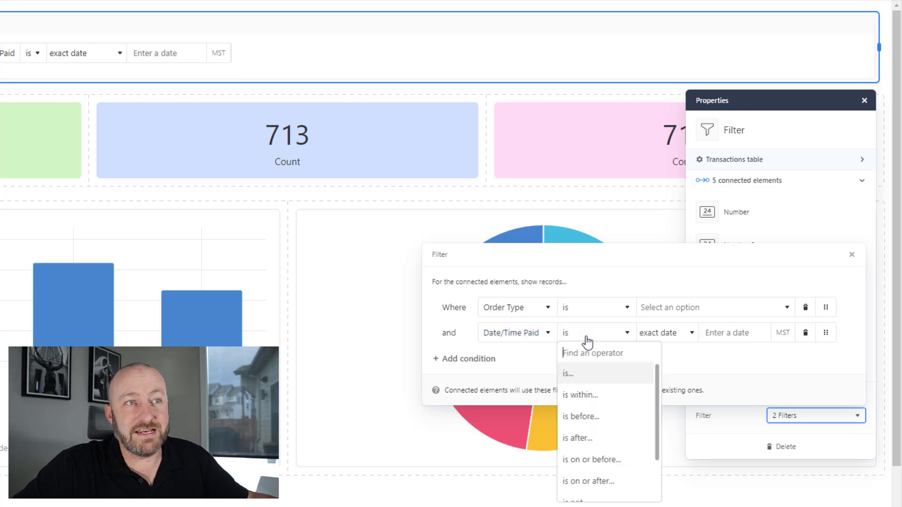
{"action": "left_click", "coordinate": [591, 481]}
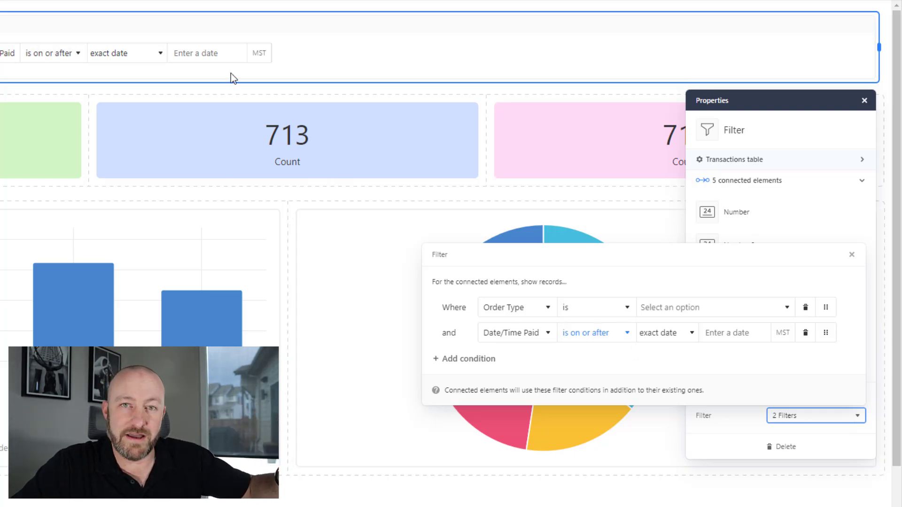
Add a third condition: Date/Time Paid is on or before a date.
{"action": "left_click", "coordinate": [478, 361]}
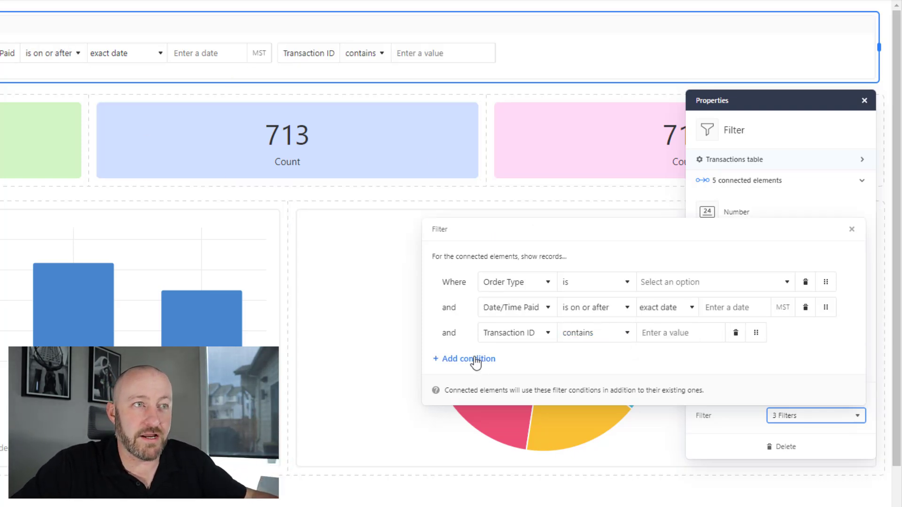
{"action": "left_click", "coordinate": [518, 336]}
{"action": "type", "text": "paid"}
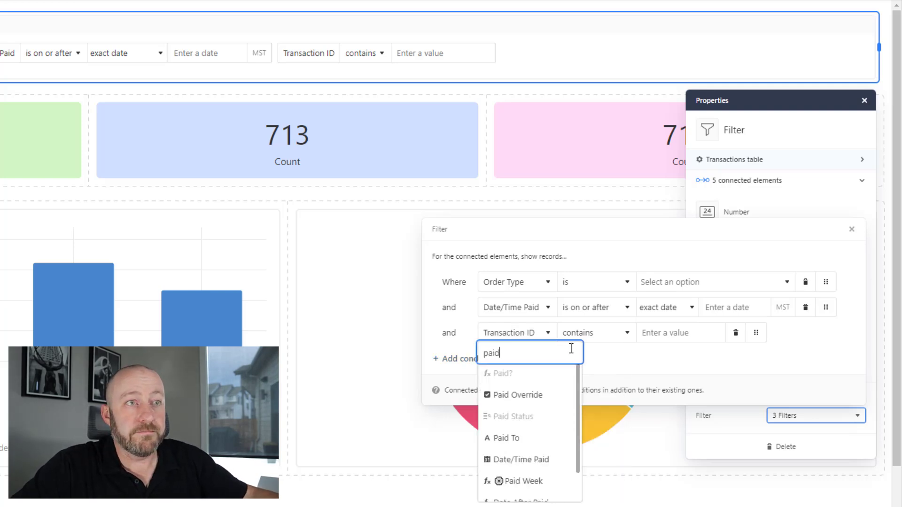
{"action": "left_click", "coordinate": [540, 459]}
{"action": "left_click", "coordinate": [603, 336]}
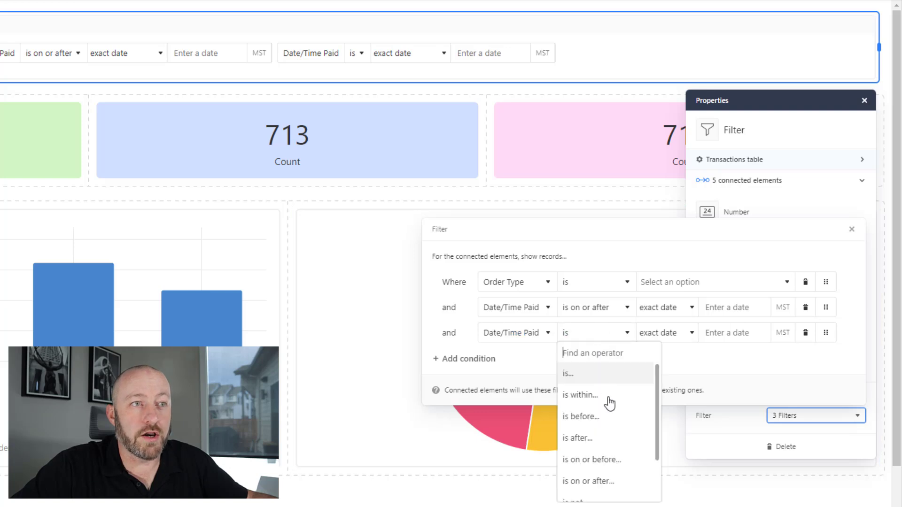
{"action": "left_click", "coordinate": [599, 460]}
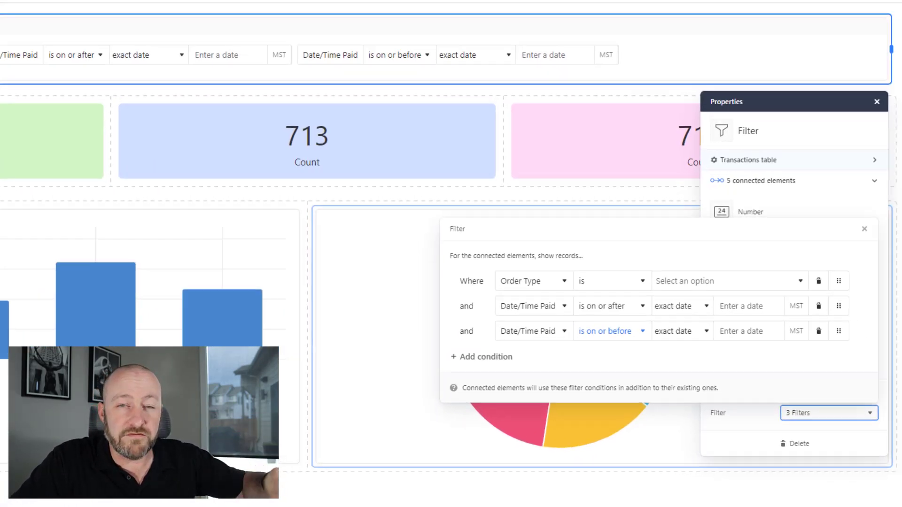
{"action": "left_click", "coordinate": [851, 230]}
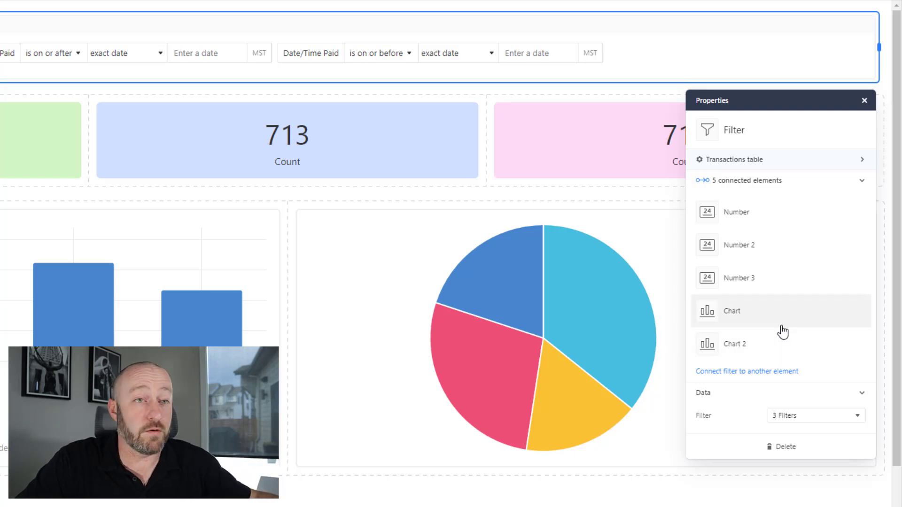
Label the green 713 count card 'Transactions' and color it light orange.
{"action": "left_click", "coordinate": [865, 101]}
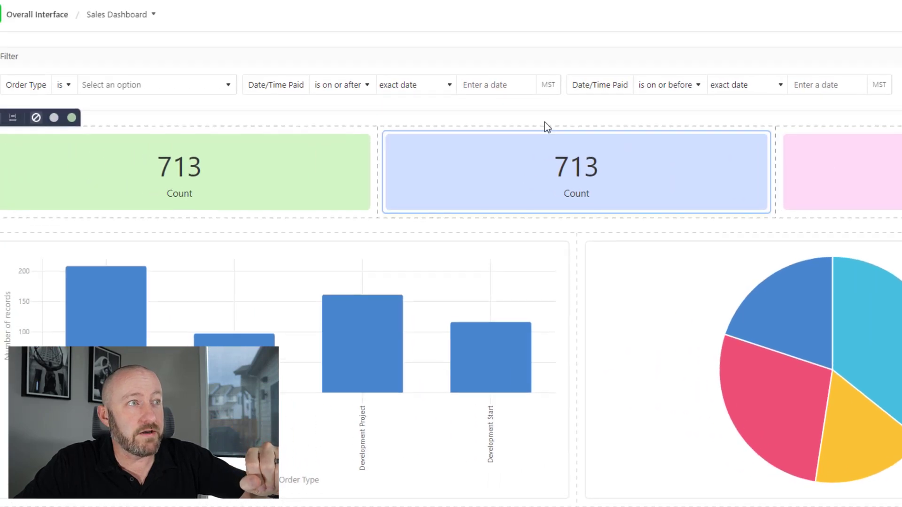
{"action": "left_click", "coordinate": [544, 123]}
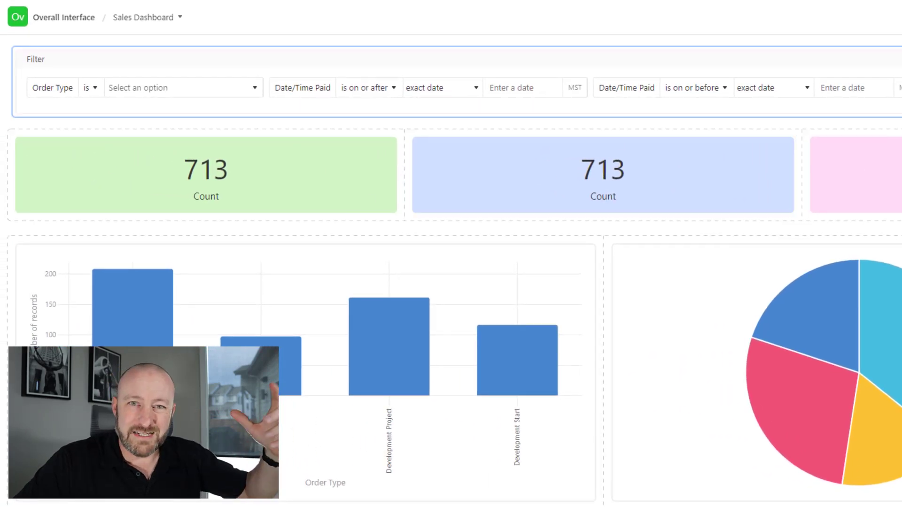
{"action": "left_click", "coordinate": [297, 208]}
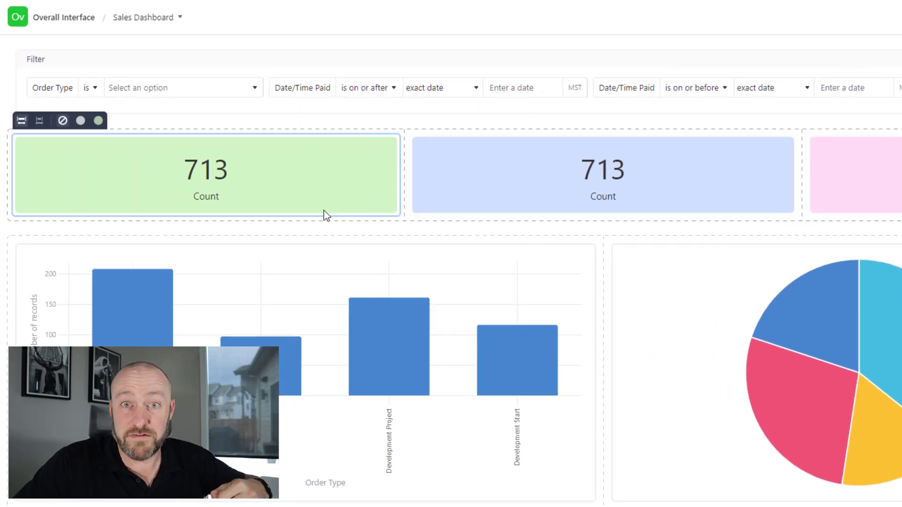
{"action": "left_click", "coordinate": [323, 211]}
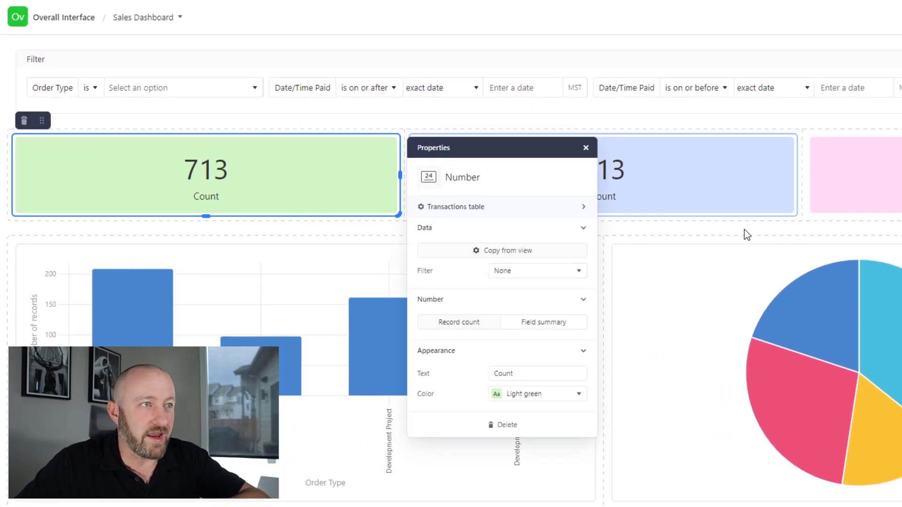
{"action": "double_click", "coordinate": [533, 371]}
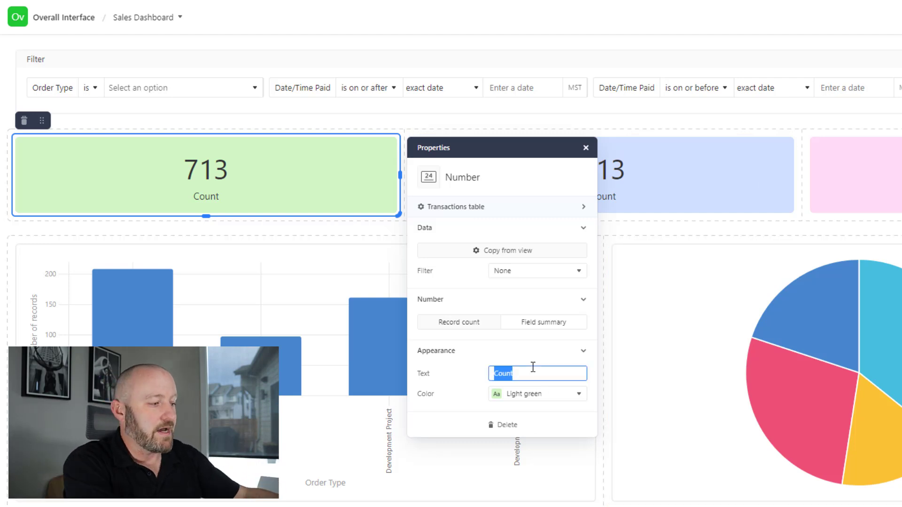
{"action": "type", "text": "T"}
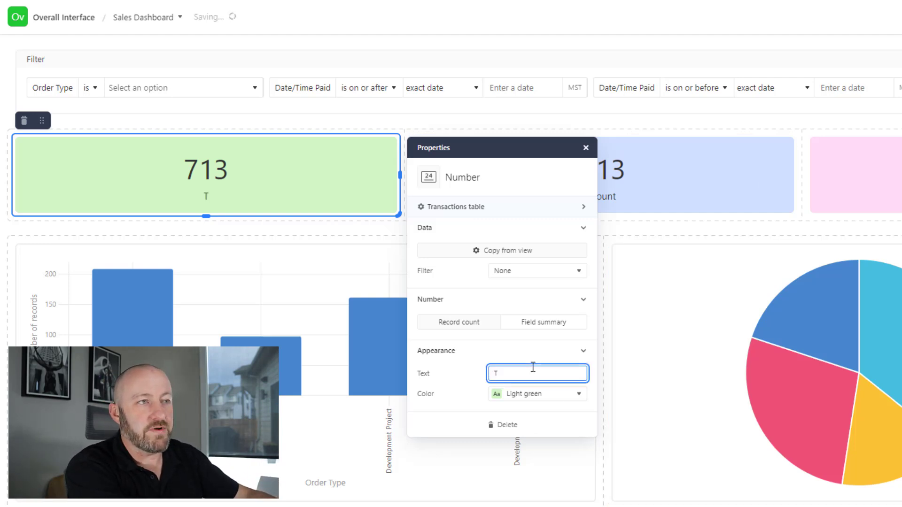
{"action": "key", "text": "BackSpace"}
{"action": "type", "text": "Transactions"}
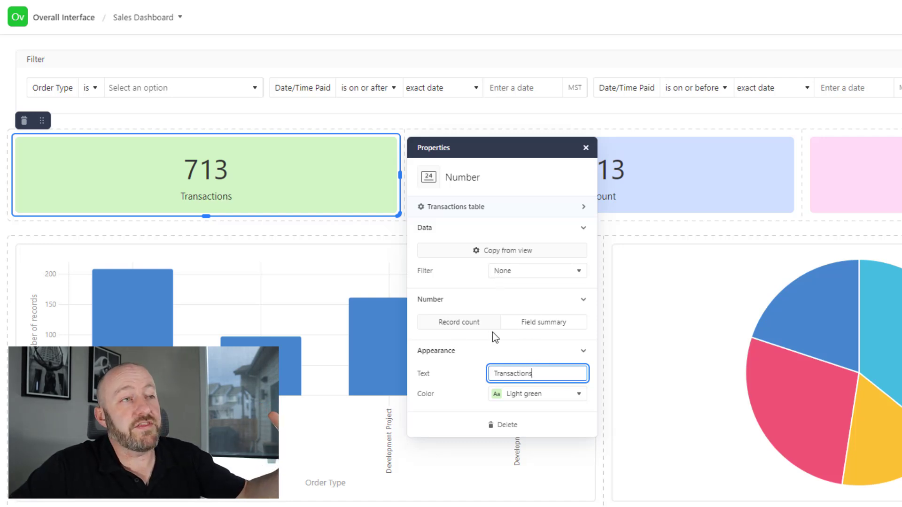
{"action": "left_click", "coordinate": [449, 327]}
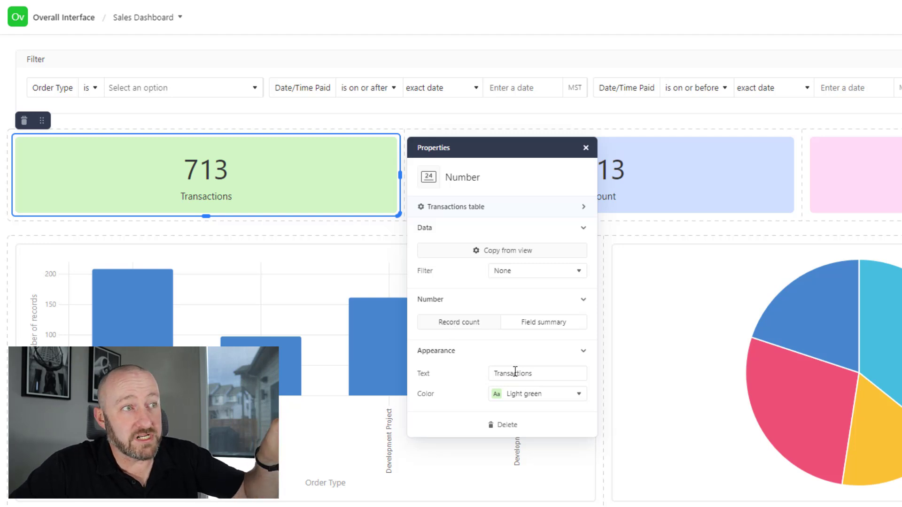
{"action": "left_click", "coordinate": [525, 395]}
{"action": "left_click", "coordinate": [473, 467]}
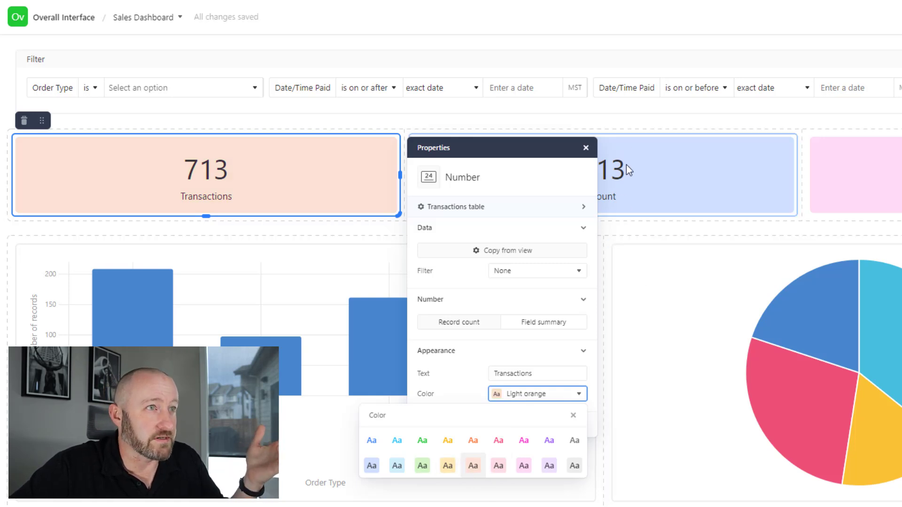
Label the blue card 'Total Sales Volume' and color it light green.
{"action": "left_click", "coordinate": [622, 126]}
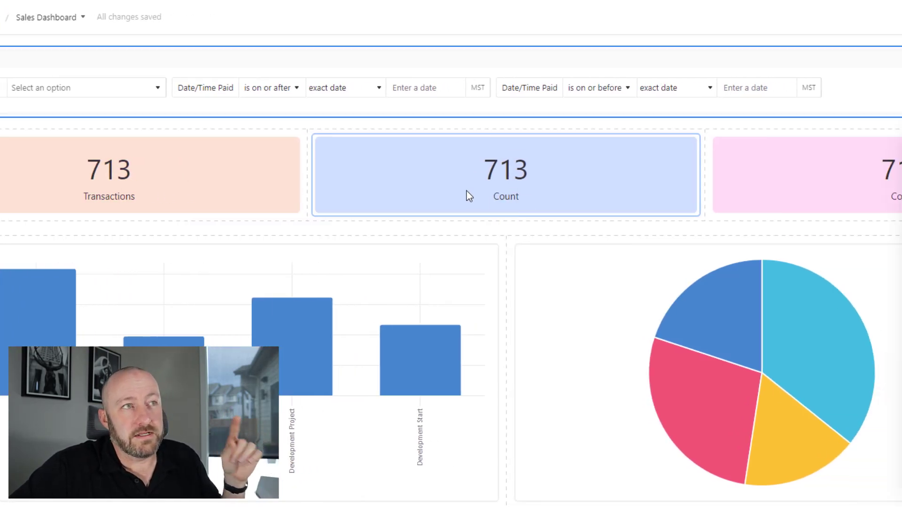
{"action": "left_click", "coordinate": [563, 193]}
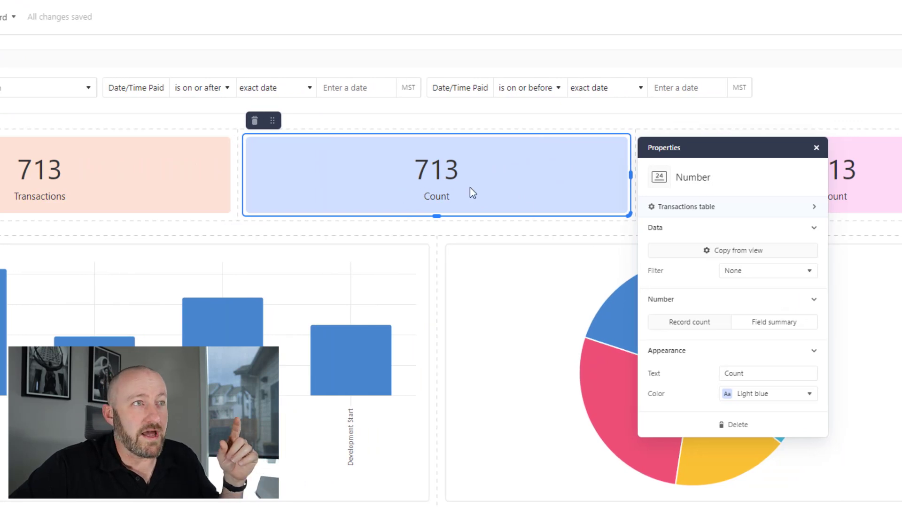
{"action": "double_click", "coordinate": [766, 372]}
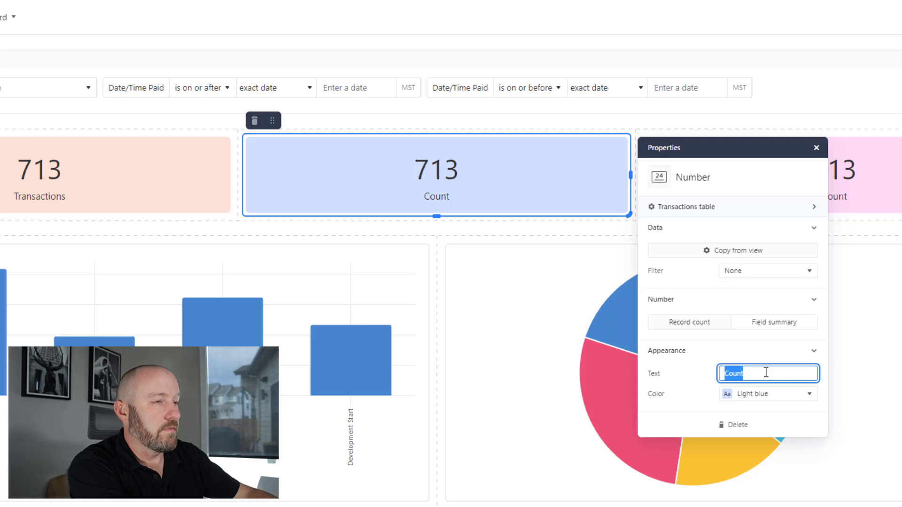
{"action": "type", "text": "Total Sales Volume"}
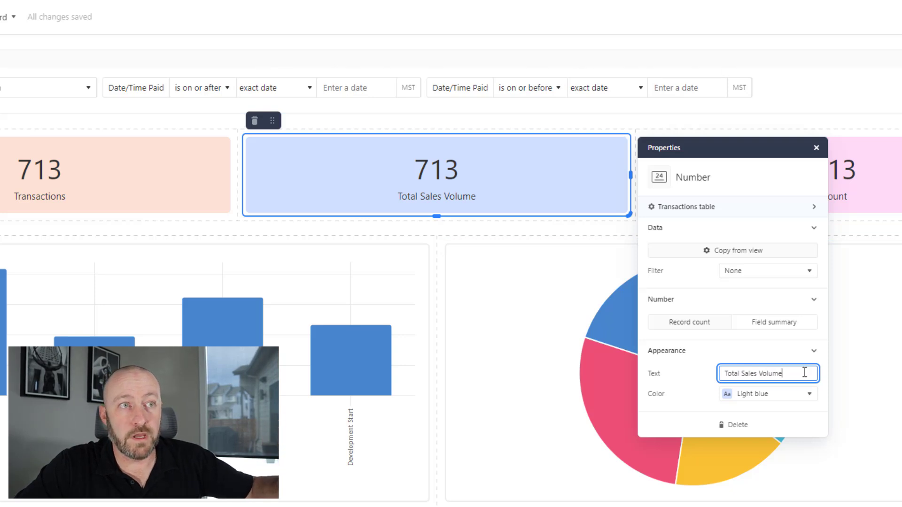
{"action": "left_click", "coordinate": [750, 394]}
{"action": "left_click", "coordinate": [653, 464]}
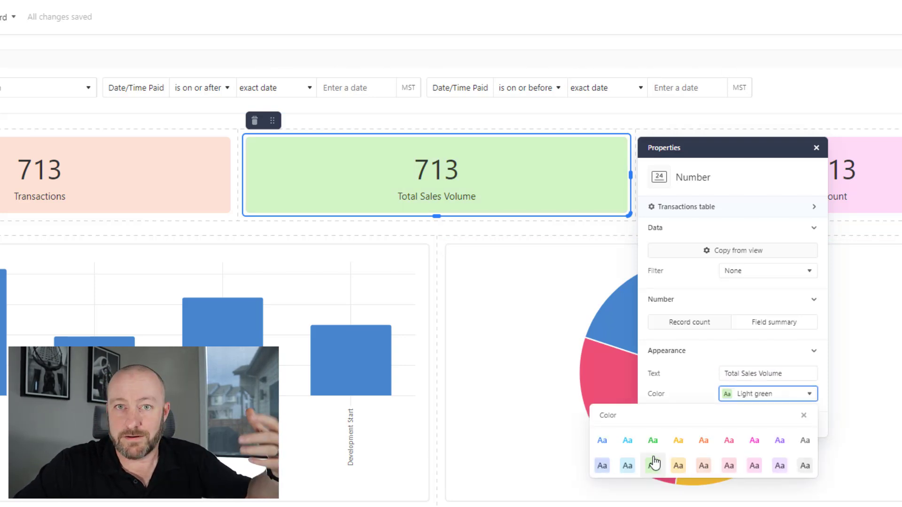
{"action": "left_click", "coordinate": [736, 354]}
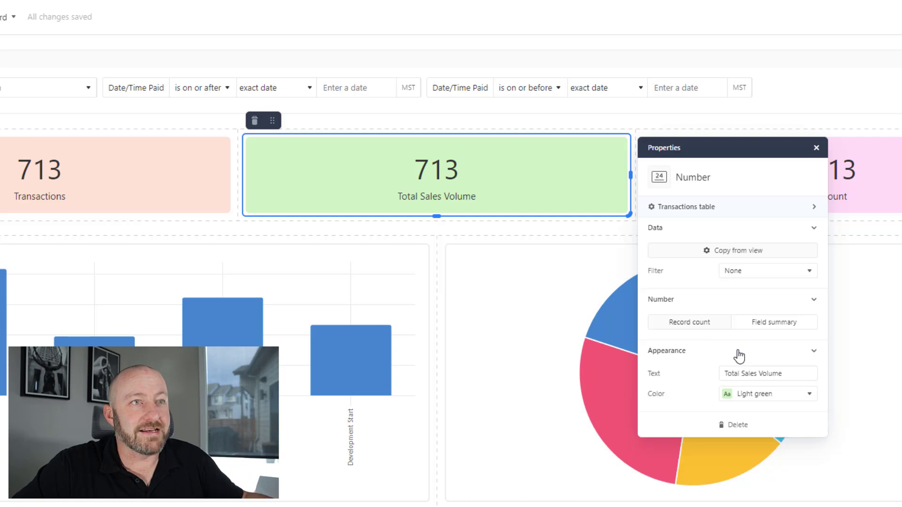
{"action": "left_click", "coordinate": [735, 352]}
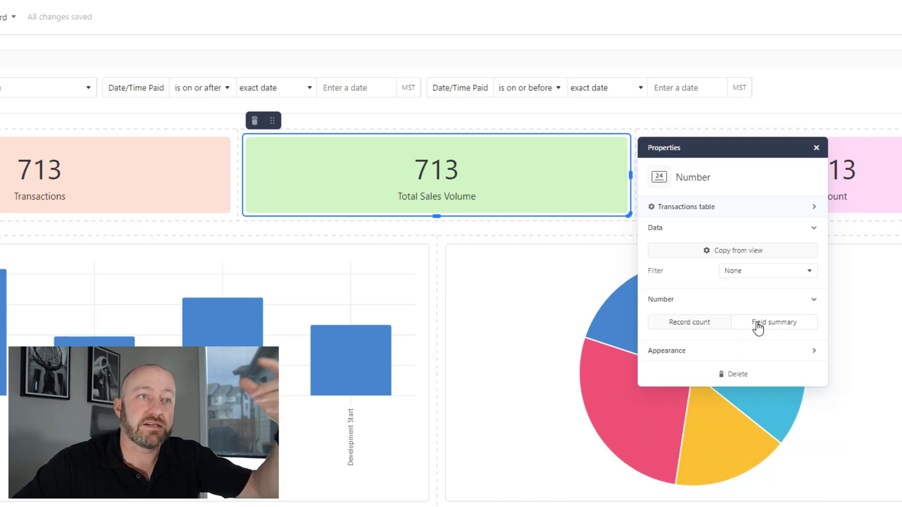
Make the card show the Sum of the Amount field, $1,309,460.64.
{"action": "left_click", "coordinate": [774, 331]}
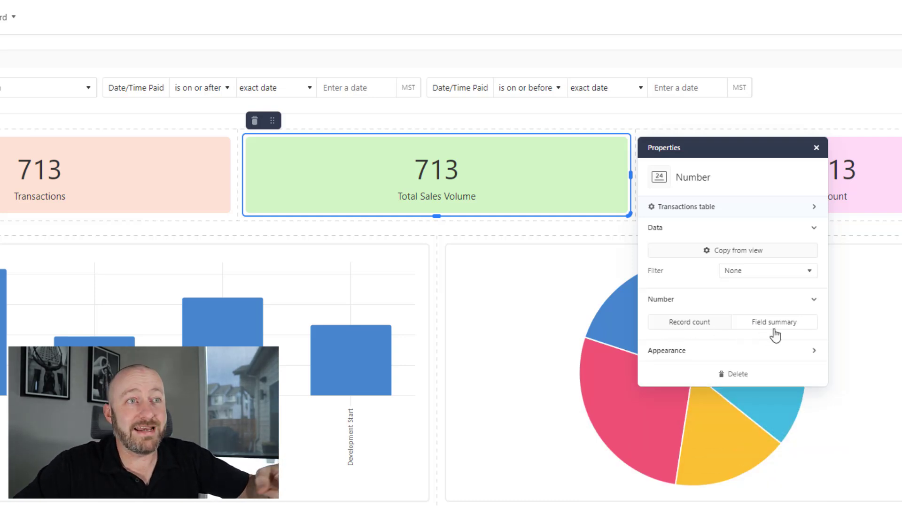
{"action": "left_click", "coordinate": [754, 347]}
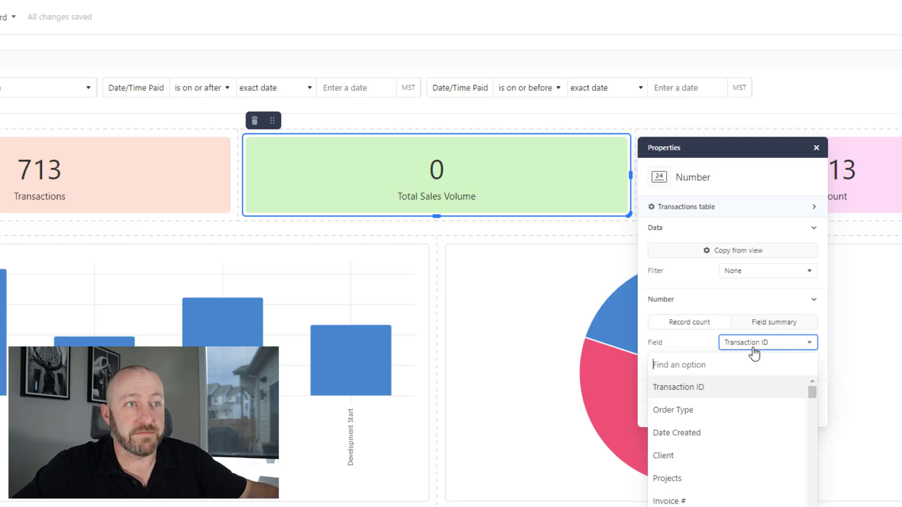
{"action": "type", "text": "amo"}
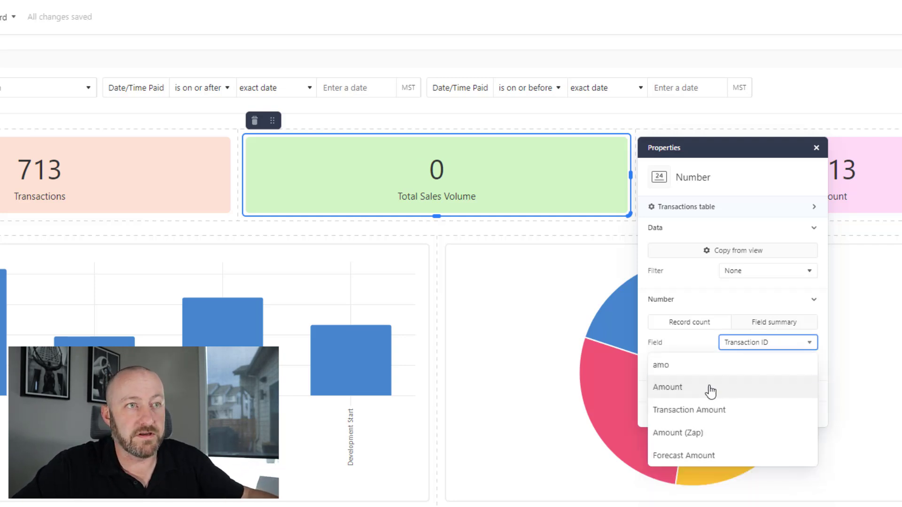
{"action": "left_click", "coordinate": [709, 388]}
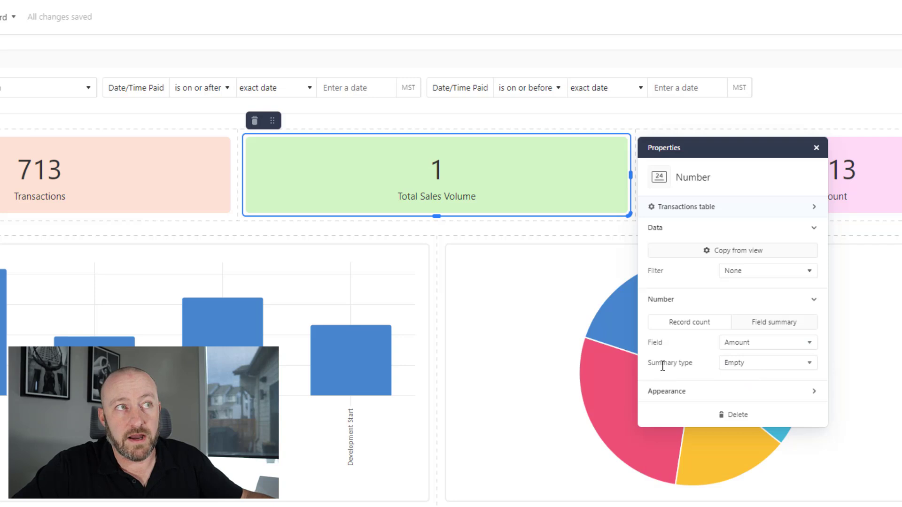
{"action": "left_click", "coordinate": [757, 365]}
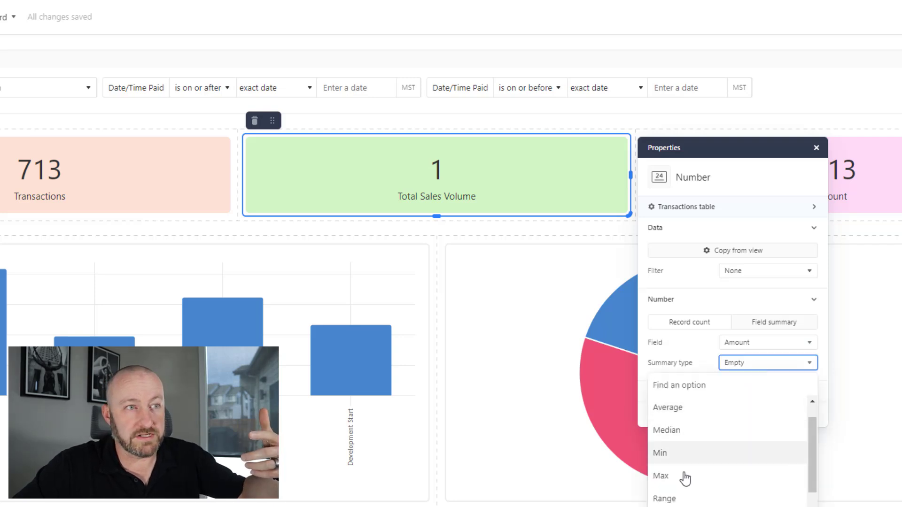
{"action": "scroll", "coordinate": [688, 469], "scroll_direction": "up", "scroll_amount": 1}
{"action": "left_click", "coordinate": [682, 409]}
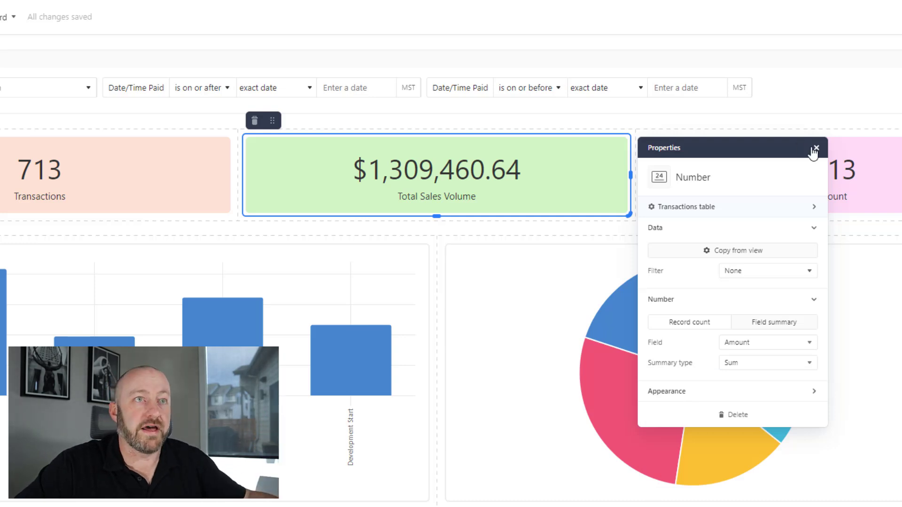
{"action": "left_click", "coordinate": [816, 148]}
Color the pink card light cyan and label it 'Average Transaction'.
{"action": "left_click", "coordinate": [778, 182]}
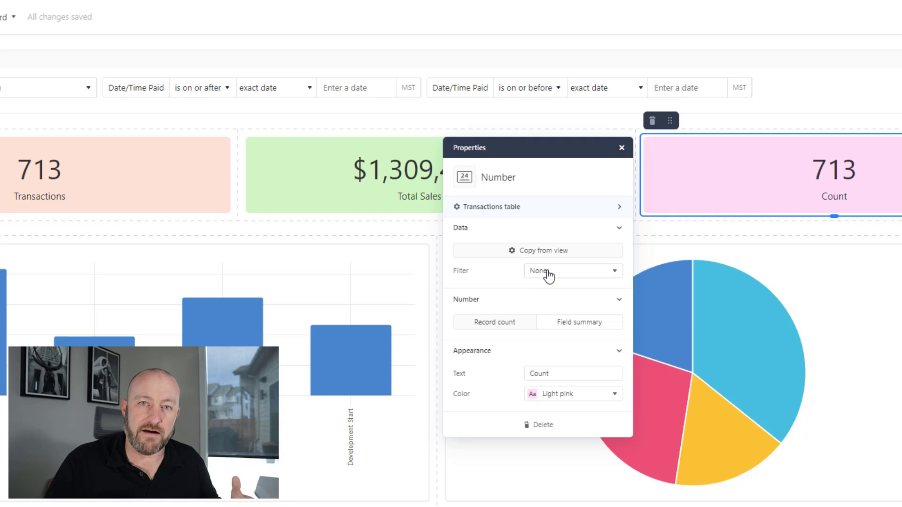
{"action": "left_click", "coordinate": [568, 400]}
{"action": "left_click", "coordinate": [432, 467]}
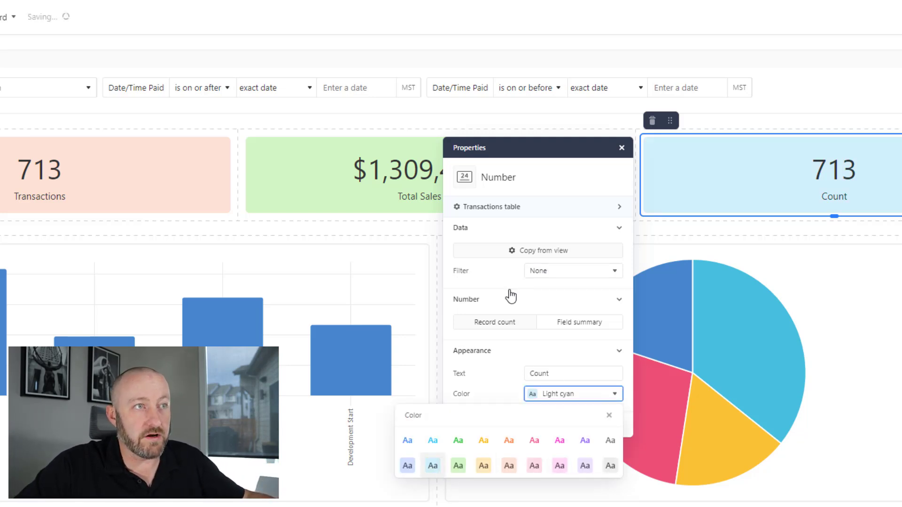
{"action": "double_click", "coordinate": [540, 374]}
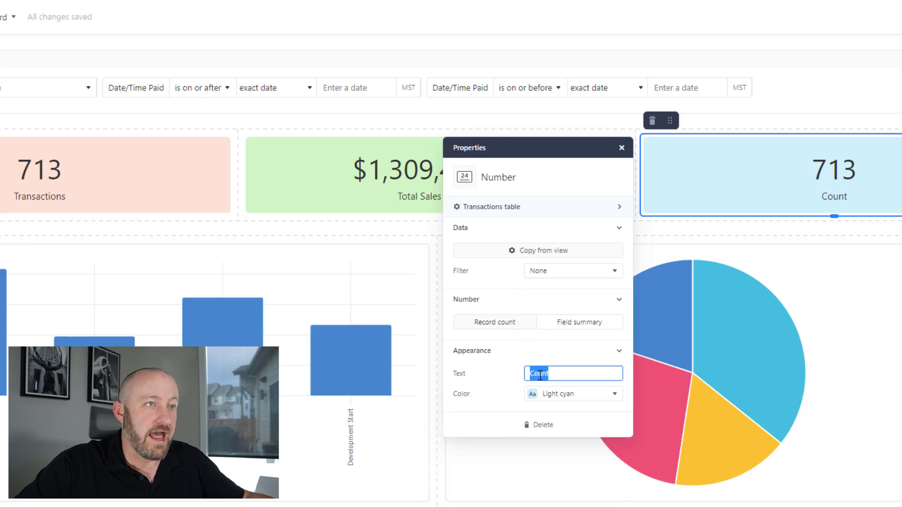
{"action": "type", "text": "Average "}
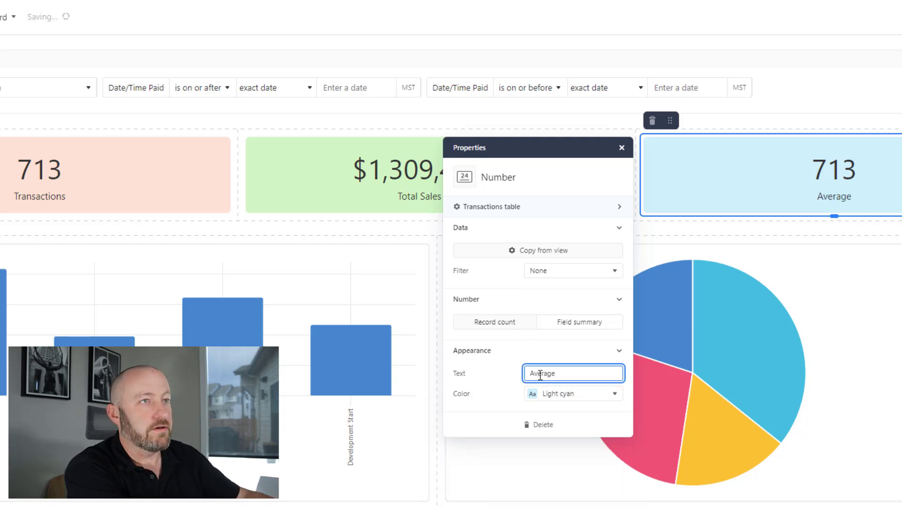
{"action": "type", "text": "Transaction"}
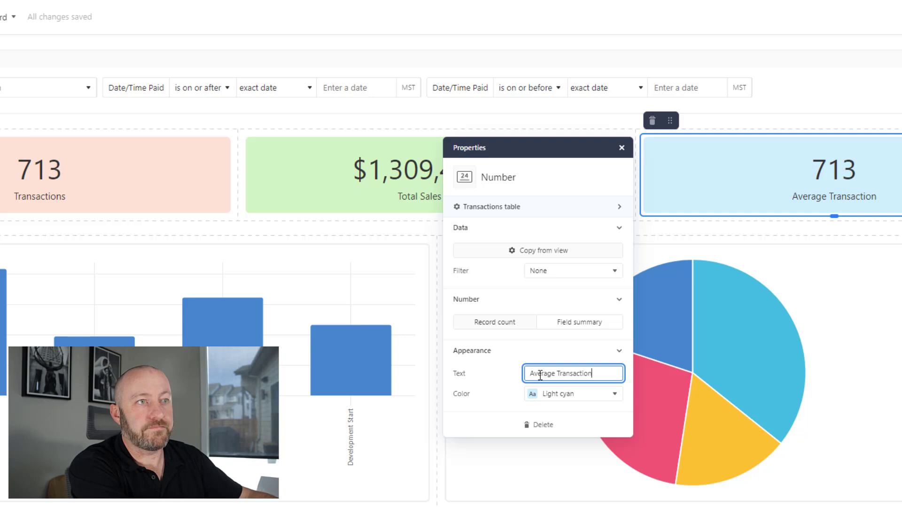
Make the card show the Average of the Amount field, $1,839.13.
{"action": "left_click", "coordinate": [582, 323]}
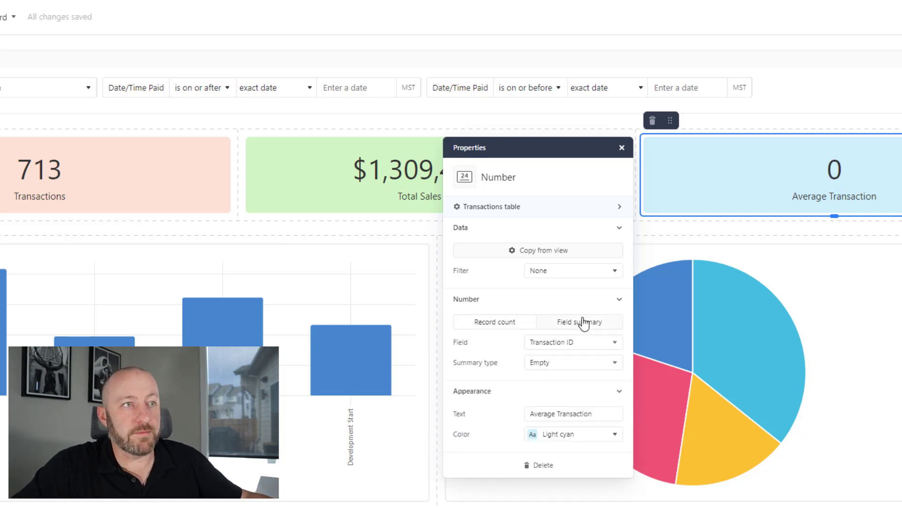
{"action": "left_click", "coordinate": [567, 349]}
{"action": "type", "text": "am"}
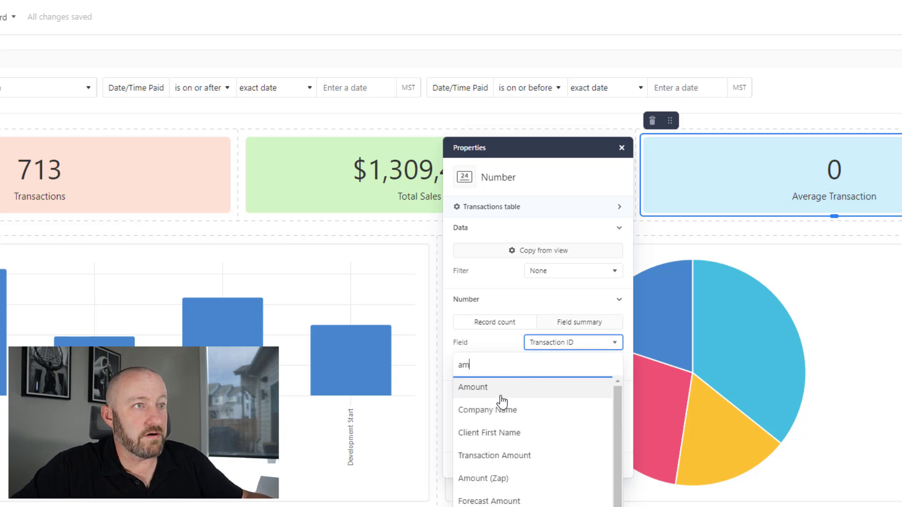
{"action": "left_click", "coordinate": [498, 385]}
{"action": "left_click", "coordinate": [546, 369]}
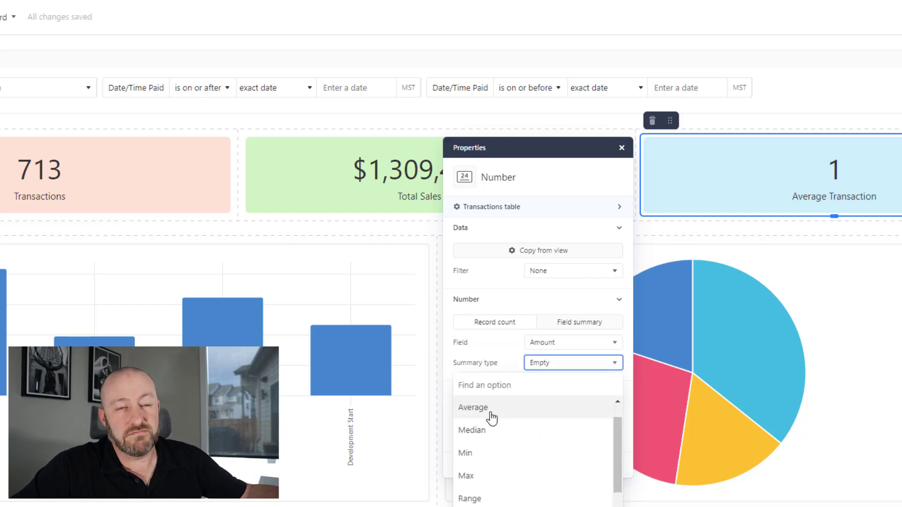
{"action": "left_click", "coordinate": [491, 417]}
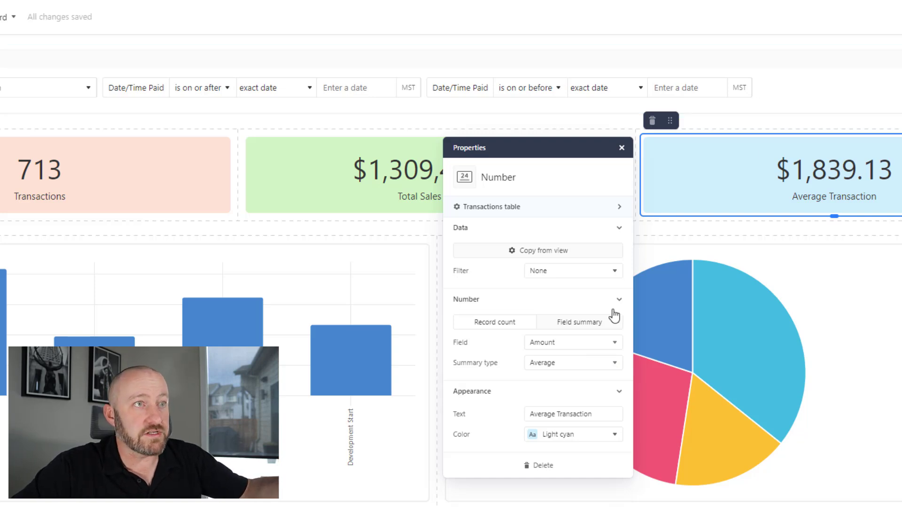
{"action": "left_click", "coordinate": [784, 88]}
Deselect the card to view the full dashboard with its three summary cards and charts.
{"action": "left_click", "coordinate": [440, 233]}
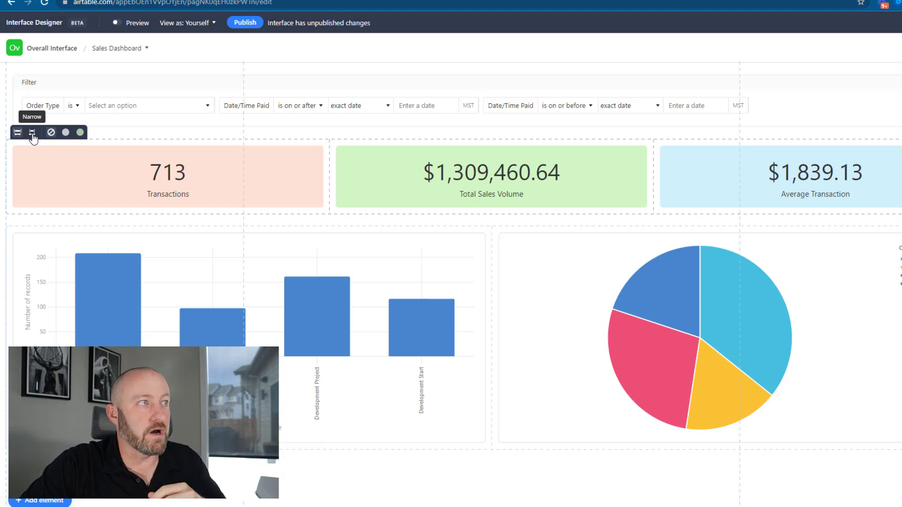
{"action": "left_click", "coordinate": [32, 133]}
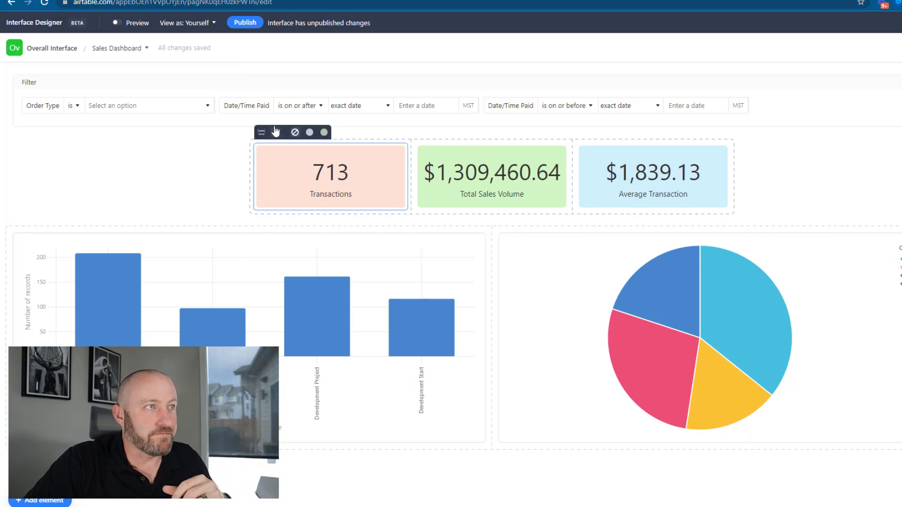
{"action": "left_click", "coordinate": [261, 133]}
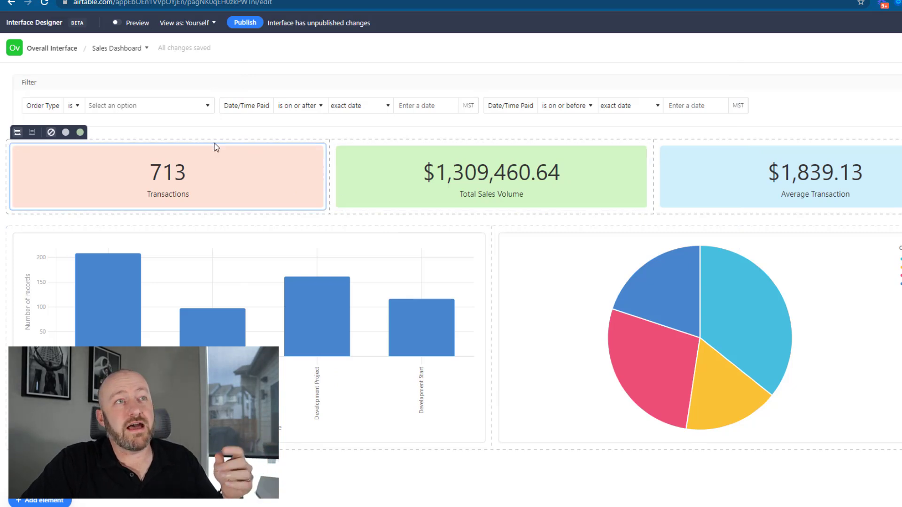
{"action": "left_click", "coordinate": [65, 133]}
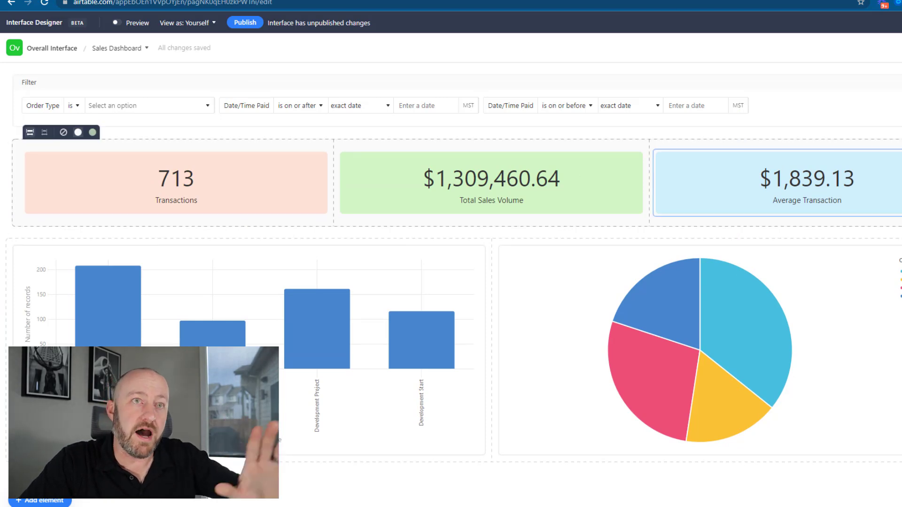
{"action": "left_click", "coordinate": [93, 133]}
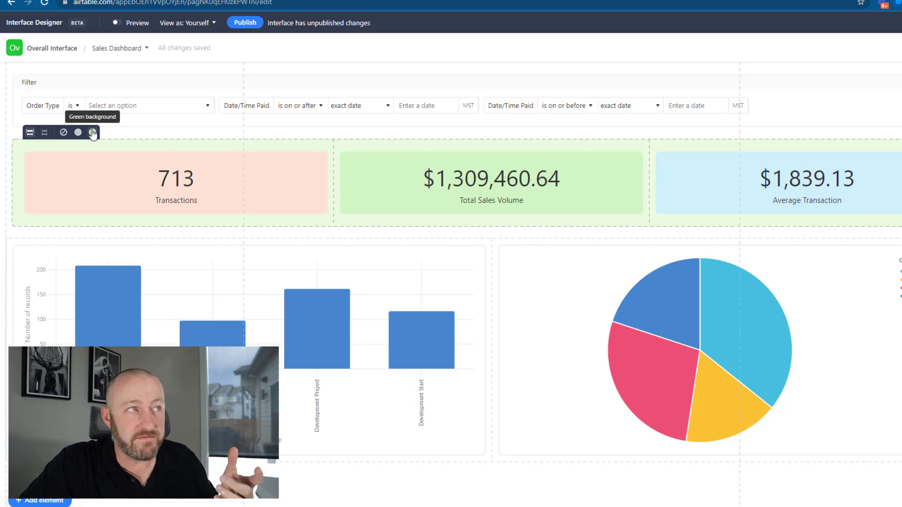
{"action": "left_click", "coordinate": [64, 133]}
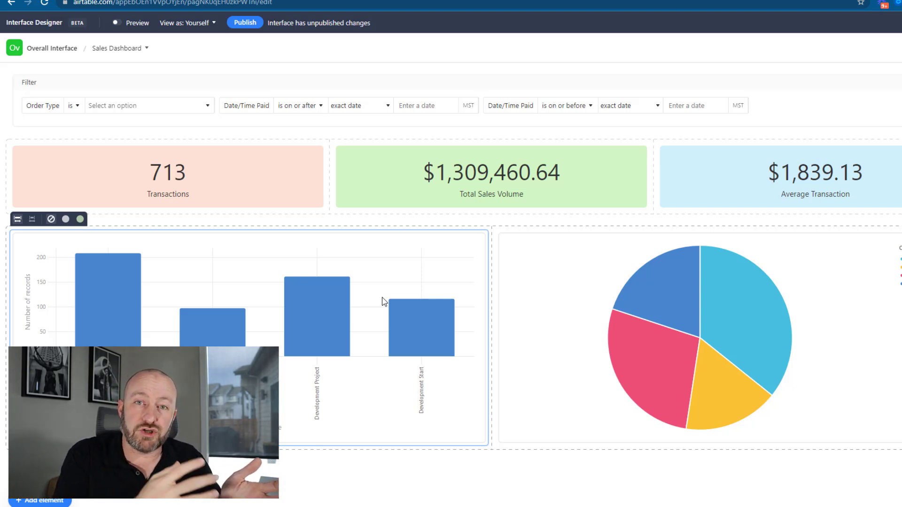
Open the bar chart's properties and keep Bar chart as its chart type.
{"action": "left_click", "coordinate": [386, 301]}
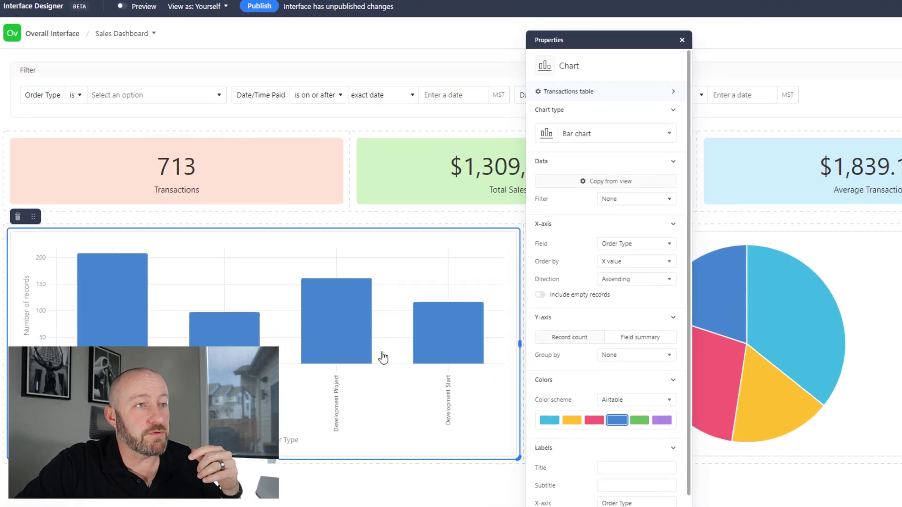
{"action": "left_click", "coordinate": [657, 117]}
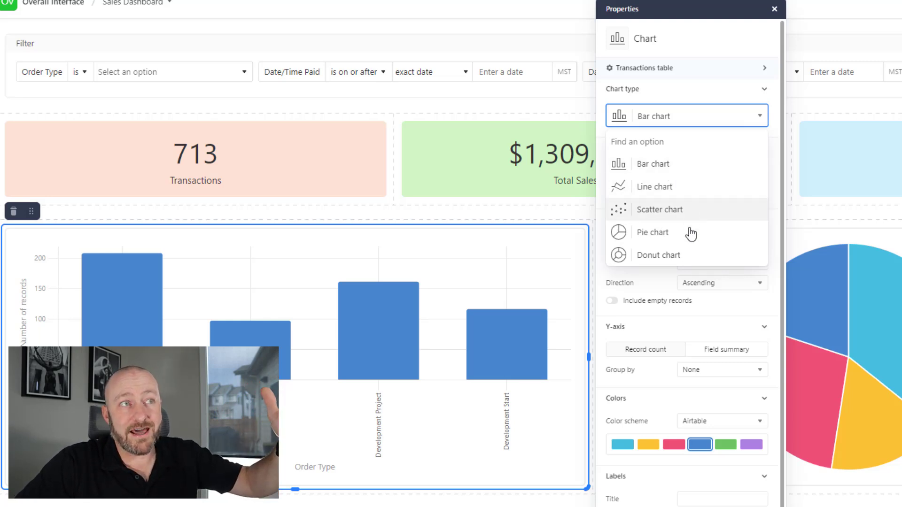
{"action": "left_click", "coordinate": [675, 163]}
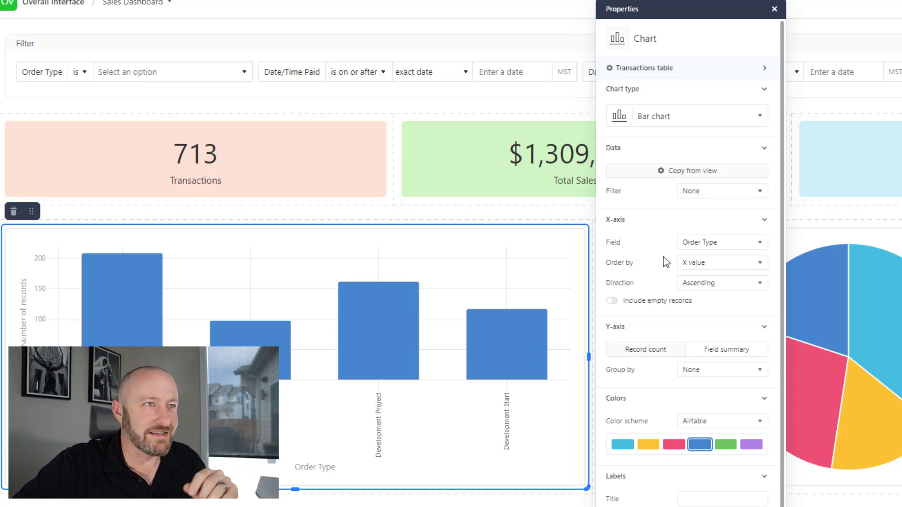
Set the bar chart's x-axis field to Year - Month Received.
{"action": "left_click", "coordinate": [693, 252]}
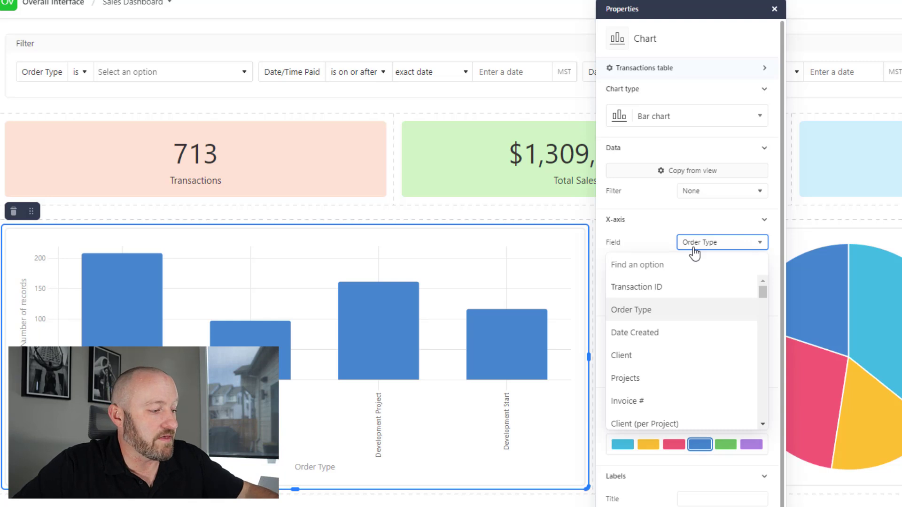
{"action": "type", "text": "month"}
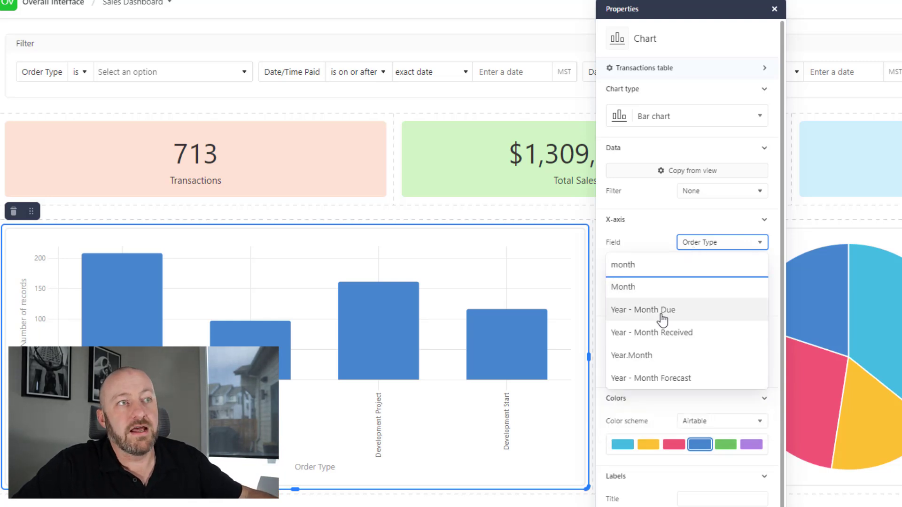
{"action": "left_click", "coordinate": [663, 337]}
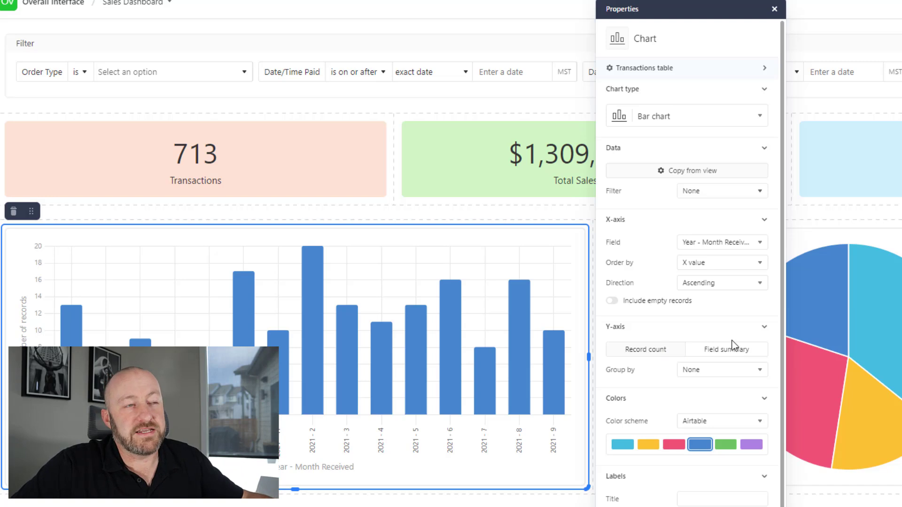
Make the y-axis a field summary showing the Sum of Amount.
{"action": "left_click", "coordinate": [729, 357]}
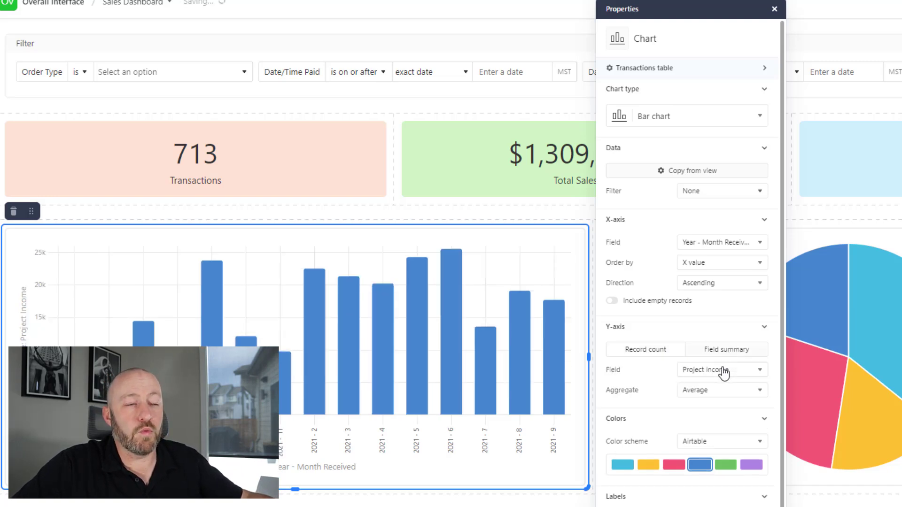
{"action": "left_click", "coordinate": [724, 371]}
{"action": "type", "text": "amo"}
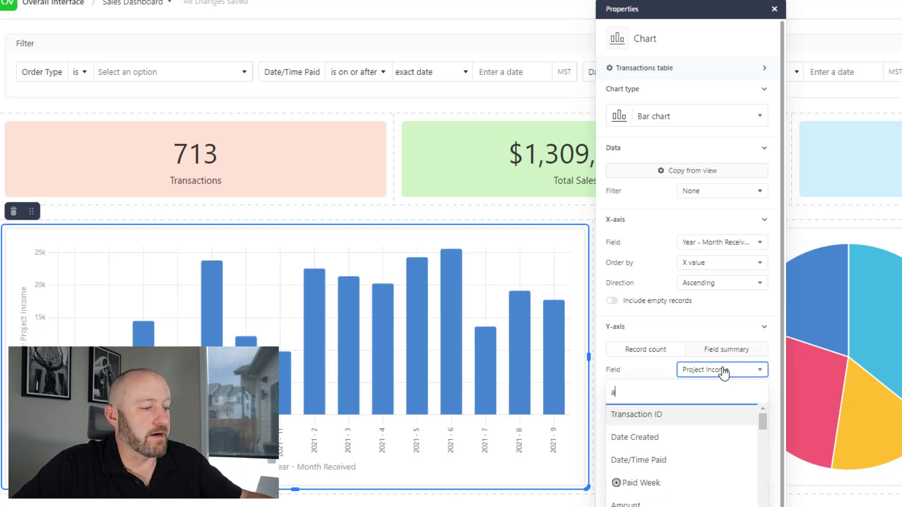
{"action": "left_click", "coordinate": [689, 412]}
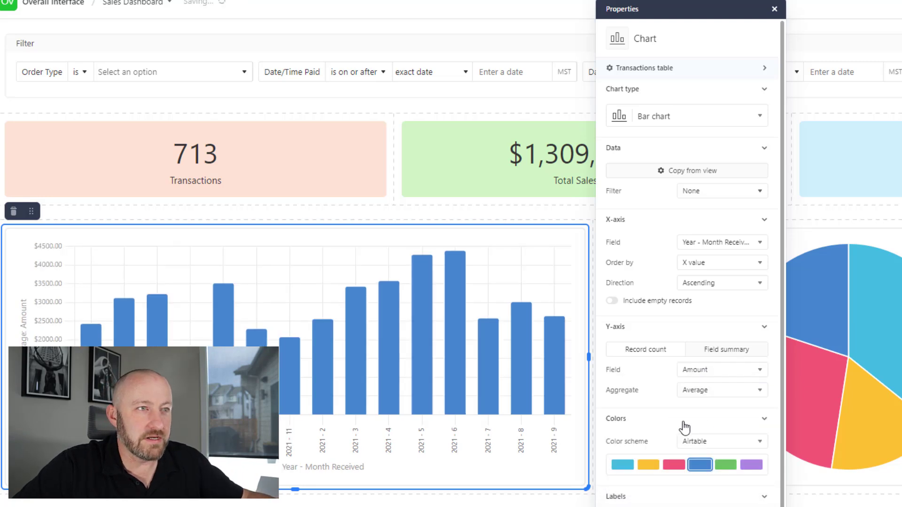
{"action": "left_click", "coordinate": [707, 397]}
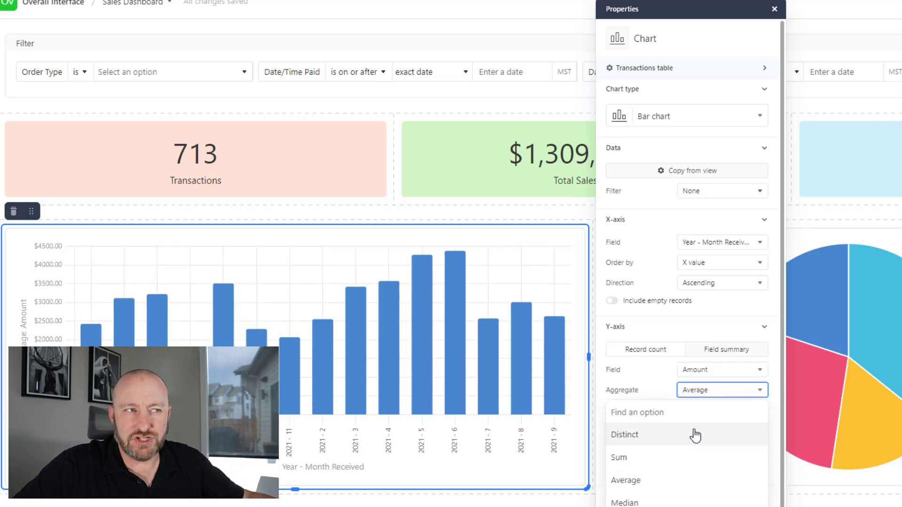
{"action": "left_click", "coordinate": [658, 456]}
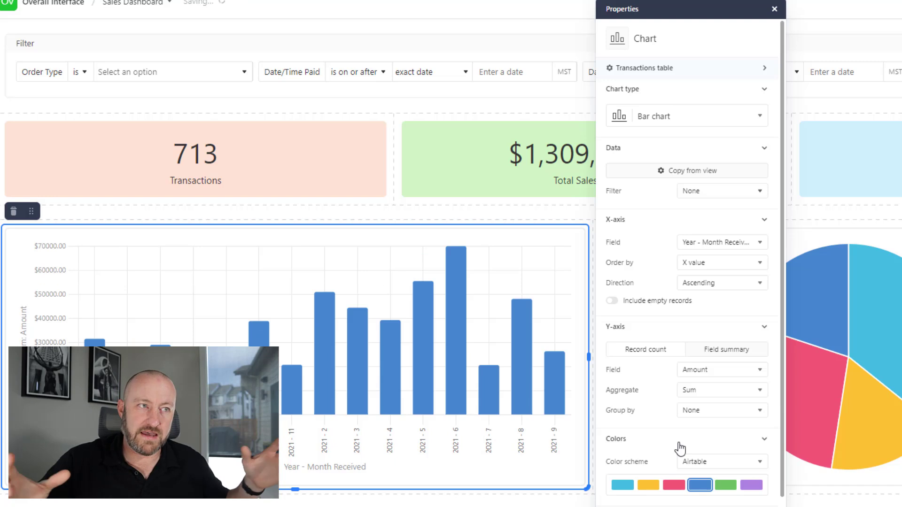
Review the grouping options and leave the bars ungrouped.
{"action": "left_click", "coordinate": [689, 413]}
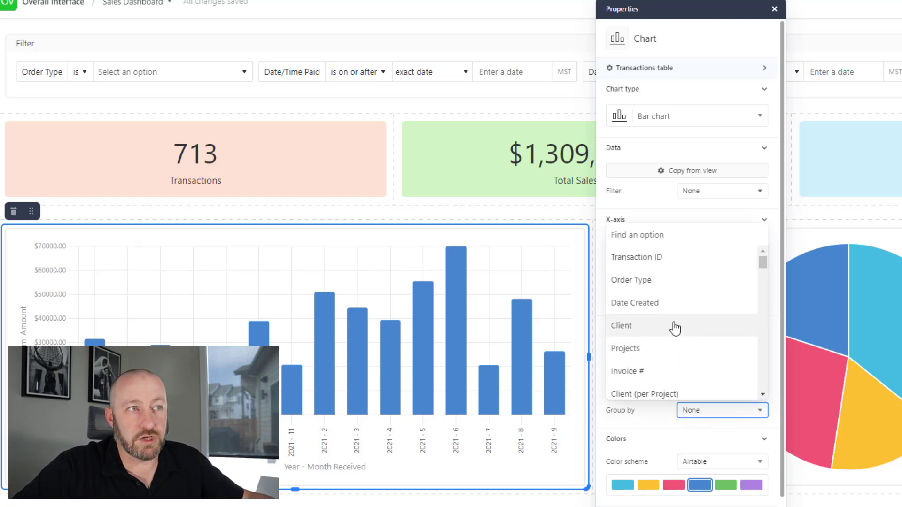
{"action": "scroll", "coordinate": [675, 328], "scroll_direction": "down", "scroll_amount": 5}
{"action": "scroll", "coordinate": [677, 338], "scroll_direction": "up", "scroll_amount": 5}
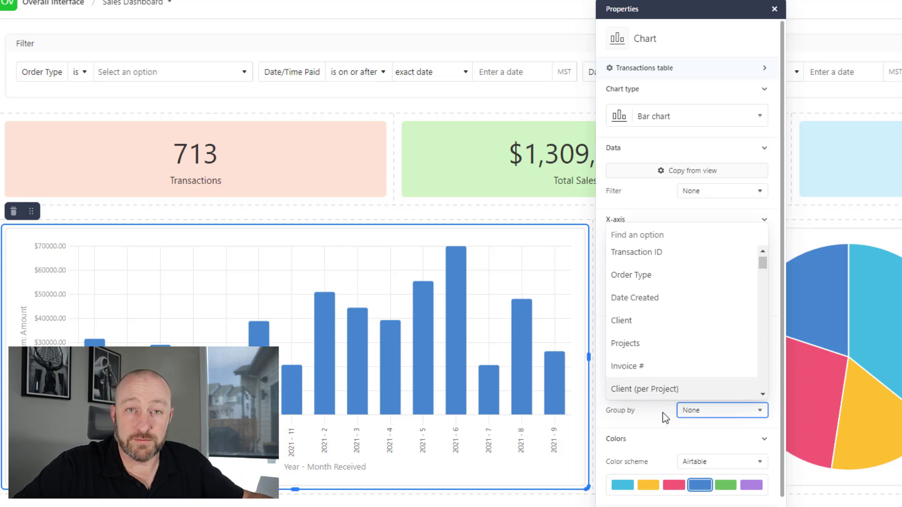
{"action": "left_click", "coordinate": [778, 235]}
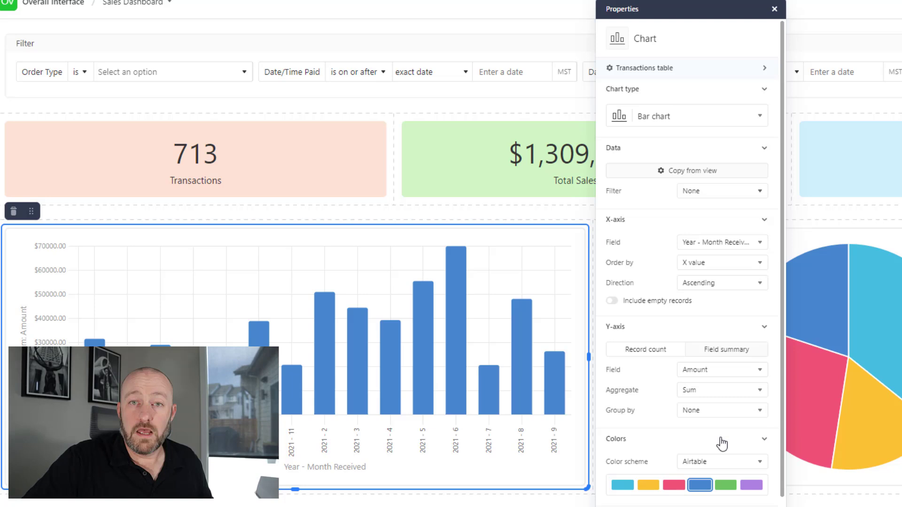
{"action": "scroll", "coordinate": [697, 446], "scroll_direction": "down", "scroll_amount": 3}
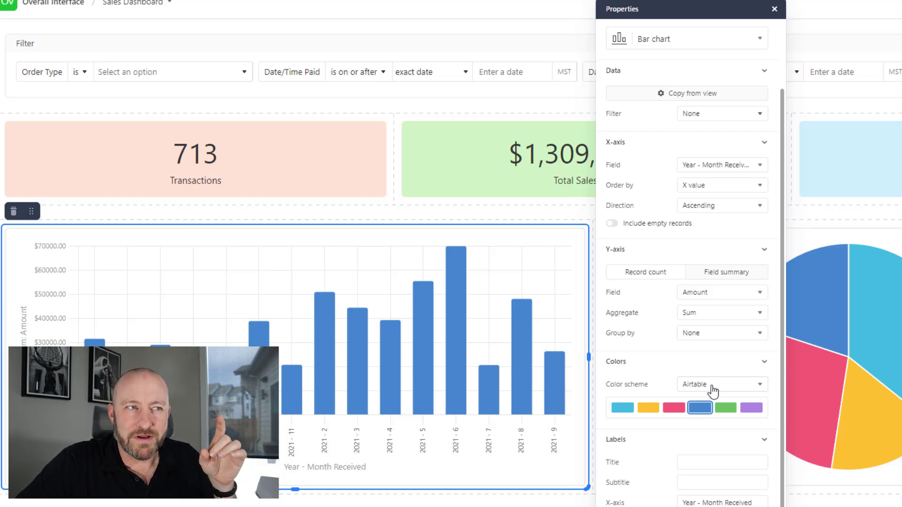
{"action": "left_click", "coordinate": [713, 390]}
{"action": "mouse_move", "coordinate": [762, 440]}
{"action": "left_mouse_down"}
{"action": "mouse_move", "coordinate": [762, 506]}
{"action": "mouse_move", "coordinate": [765, 450]}
{"action": "left_mouse_up"}
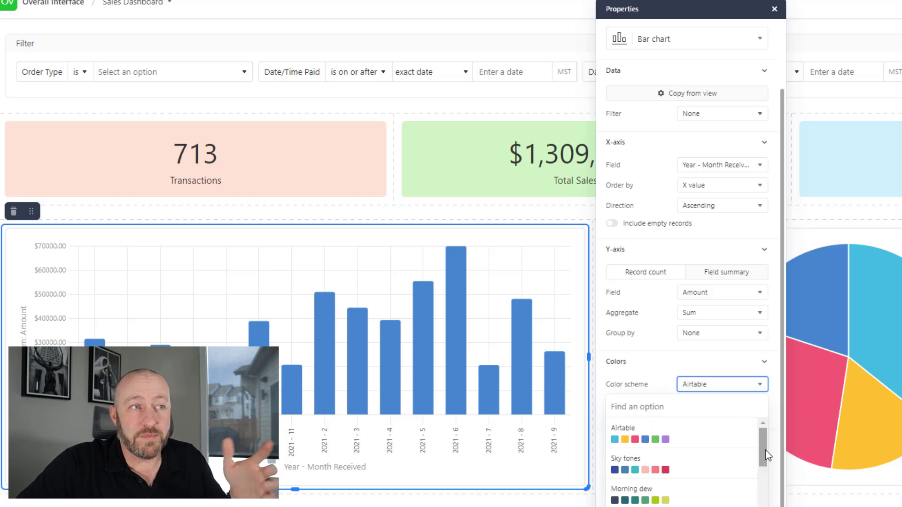
{"action": "left_click", "coordinate": [741, 442]}
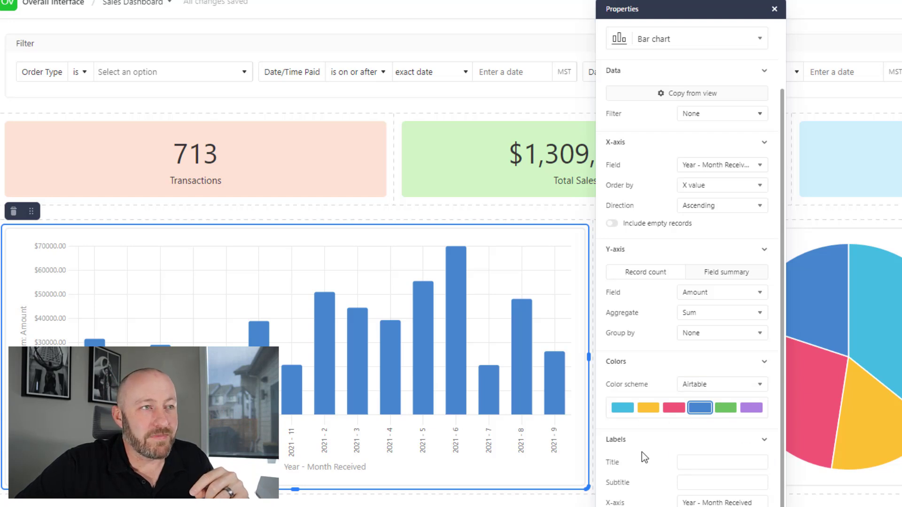
Replace the bar chart's 'Sum: Amount' y-axis label with 'Total Income'.
{"action": "scroll", "coordinate": [658, 460], "scroll_direction": "down", "scroll_amount": 2}
{"action": "left_click", "coordinate": [686, 407]}
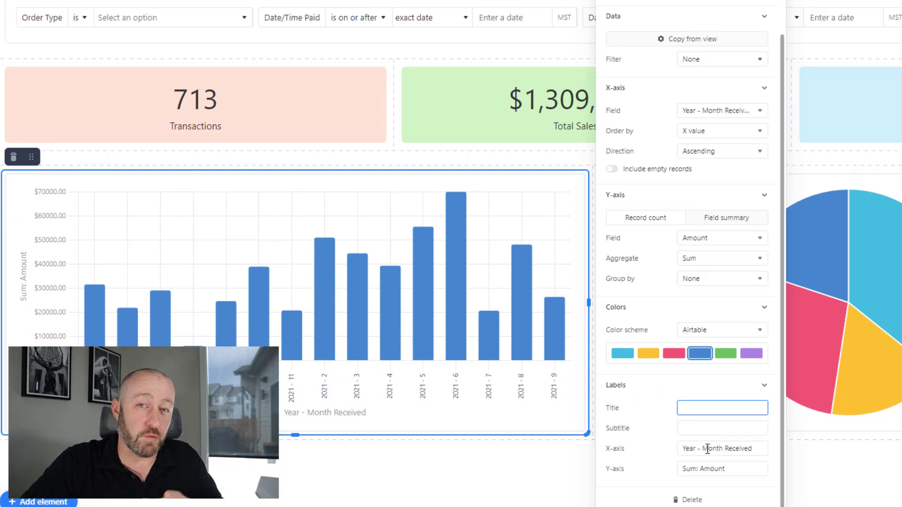
{"action": "triple_click", "coordinate": [701, 467]}
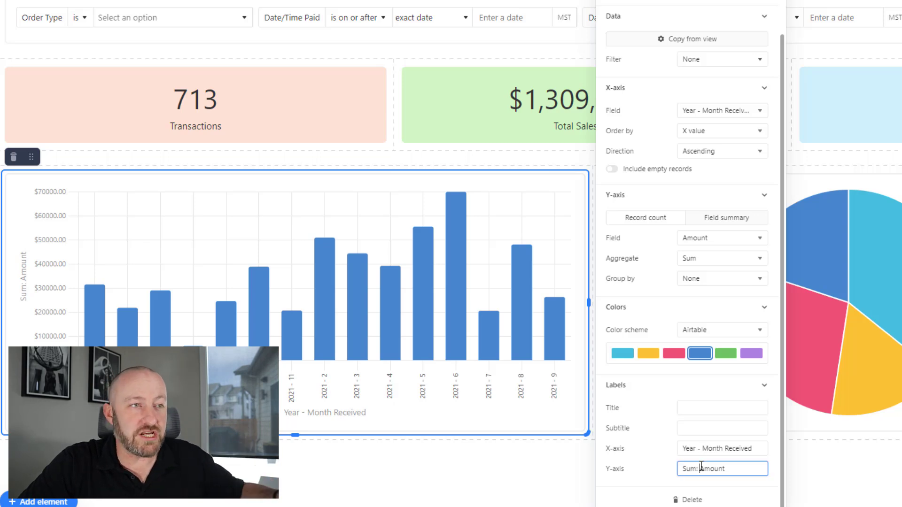
{"action": "type", "text": "Total Income"}
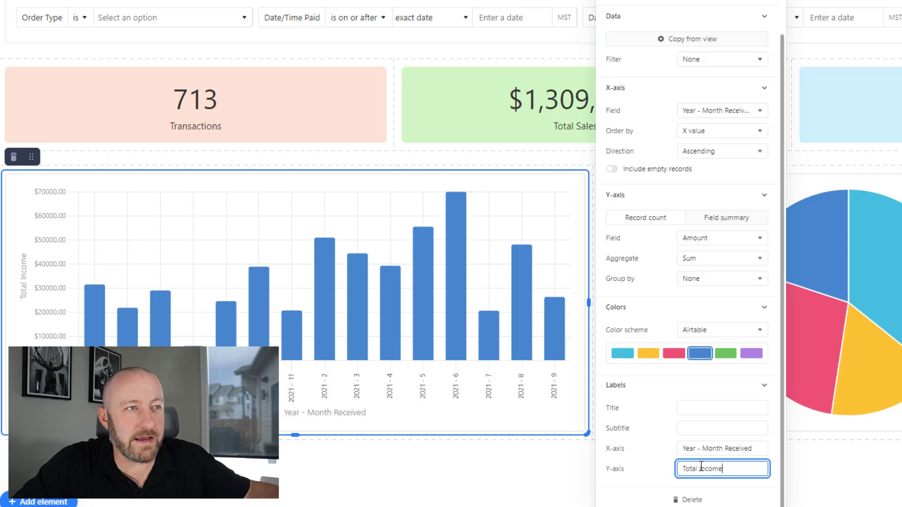
Title the bar chart 'Sales over Time', then select the pie chart to review its settings.
{"action": "left_click", "coordinate": [689, 408]}
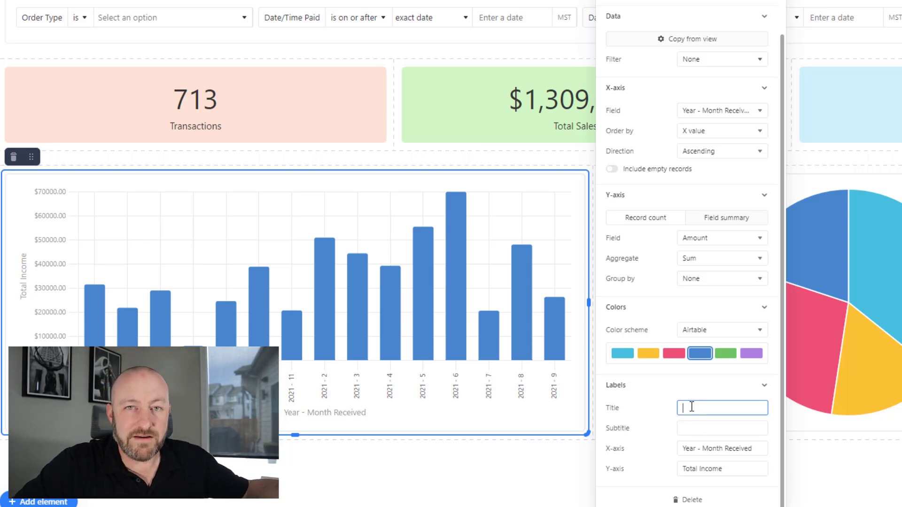
{"action": "type", "text": "Sale"}
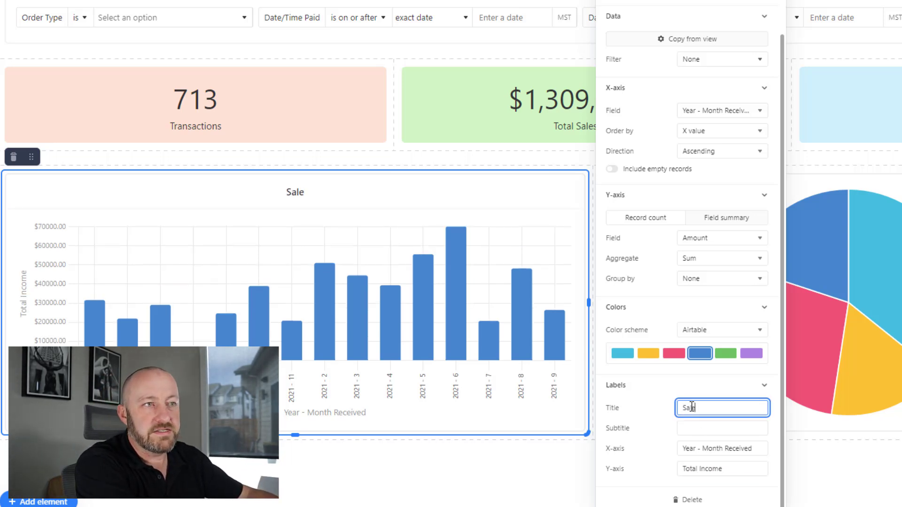
{"action": "type", "text": "s over Time"}
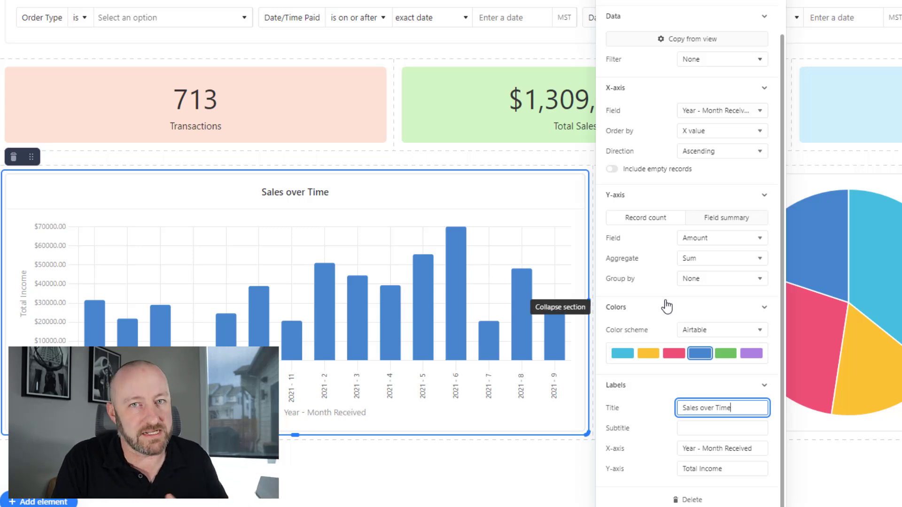
{"action": "left_click", "coordinate": [827, 282]}
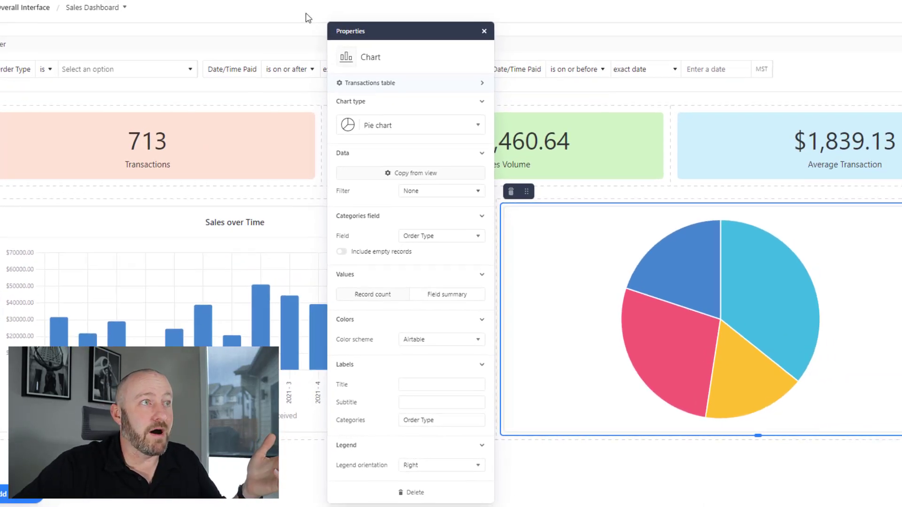
Close the chart settings, publish the Sales Dashboard changes, and dismiss the sharing dialog.
{"action": "left_click", "coordinate": [439, 59]}
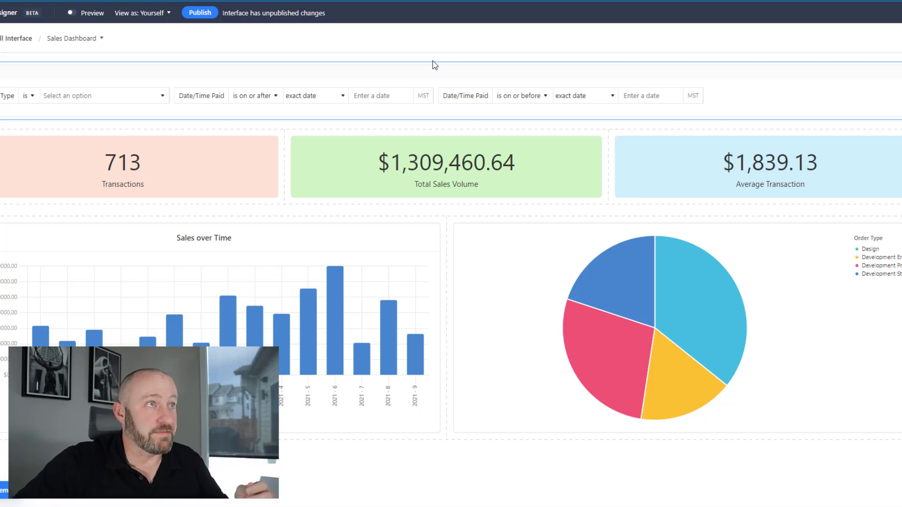
{"action": "left_click", "coordinate": [196, 13]}
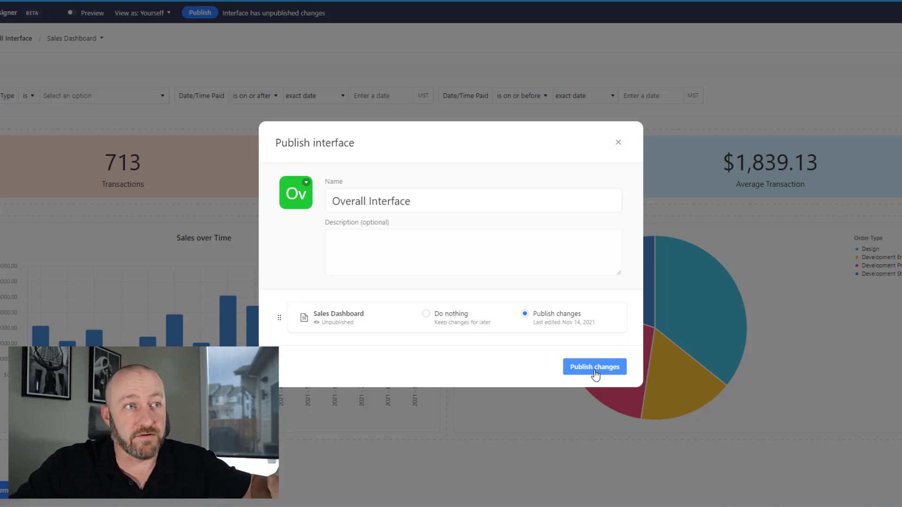
{"action": "left_click", "coordinate": [594, 371]}
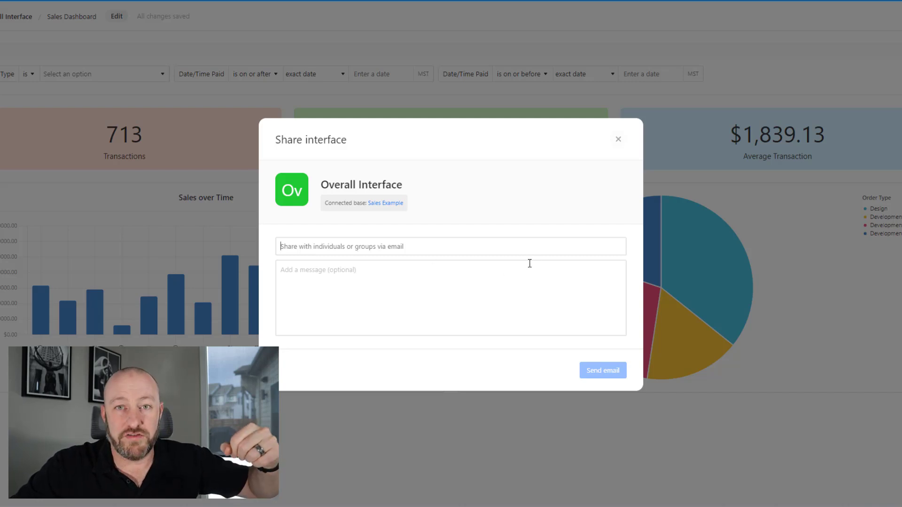
{"action": "left_click", "coordinate": [618, 140]}
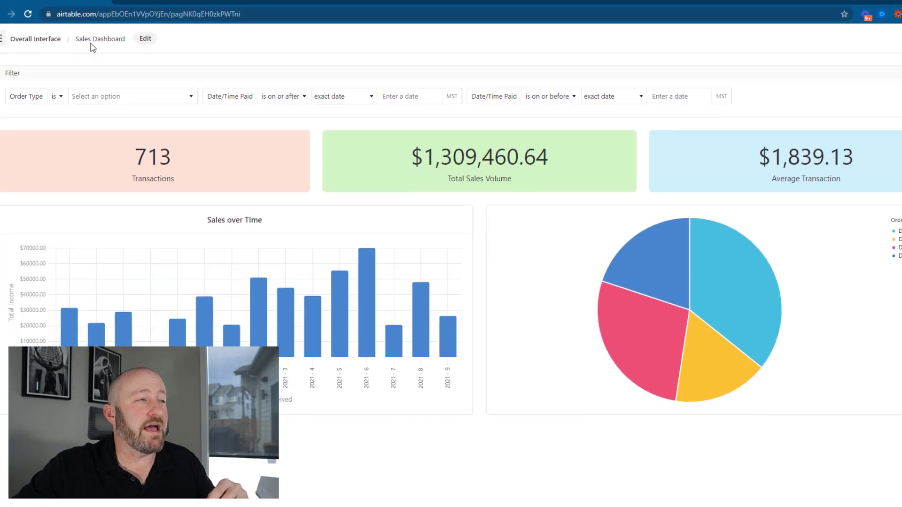
{"action": "left_click", "coordinate": [28, 43]}
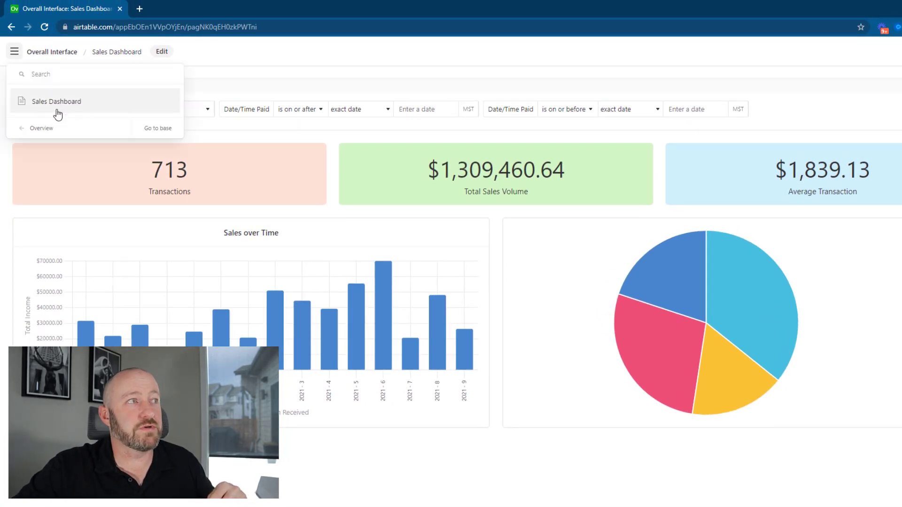
{"action": "left_click", "coordinate": [41, 135]}
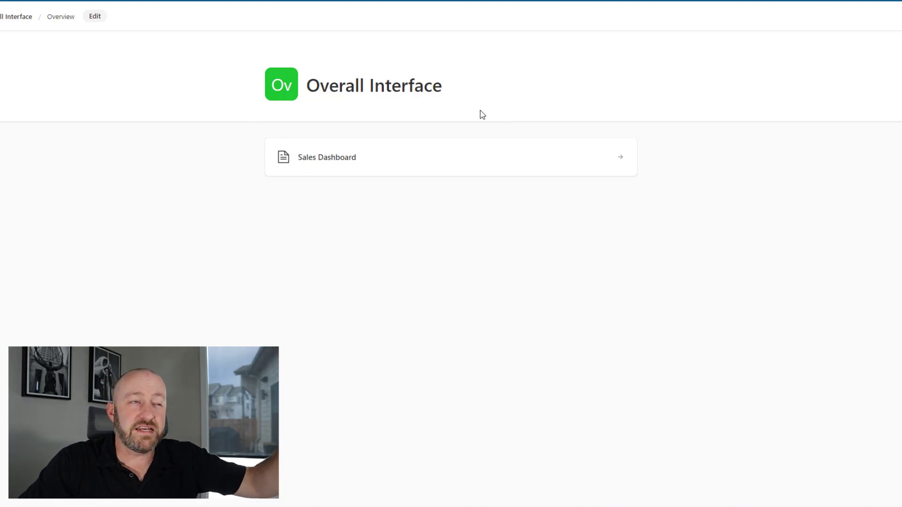
{"action": "left_click", "coordinate": [348, 163]}
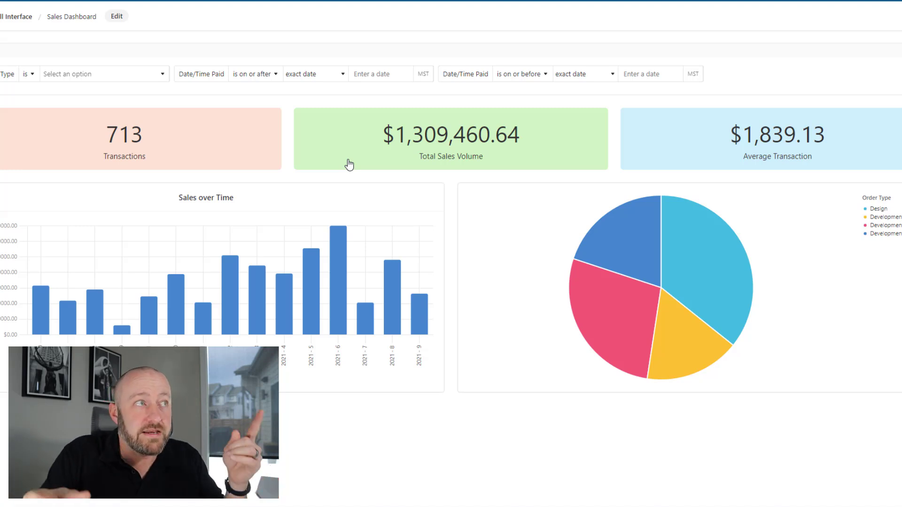
Filter the dashboard by Development Project, then Design, then clear the Order Type filter.
{"action": "left_click", "coordinate": [119, 79]}
{"action": "left_click", "coordinate": [107, 130]}
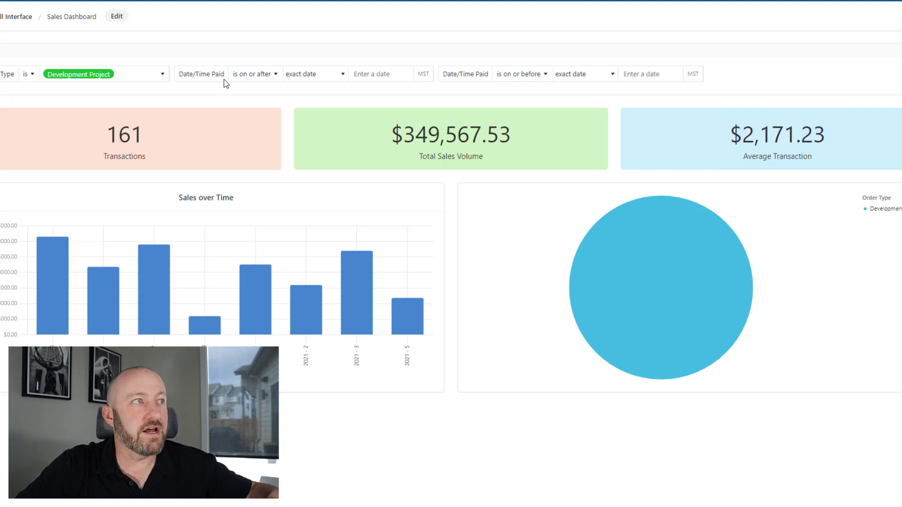
{"action": "left_click", "coordinate": [120, 76]}
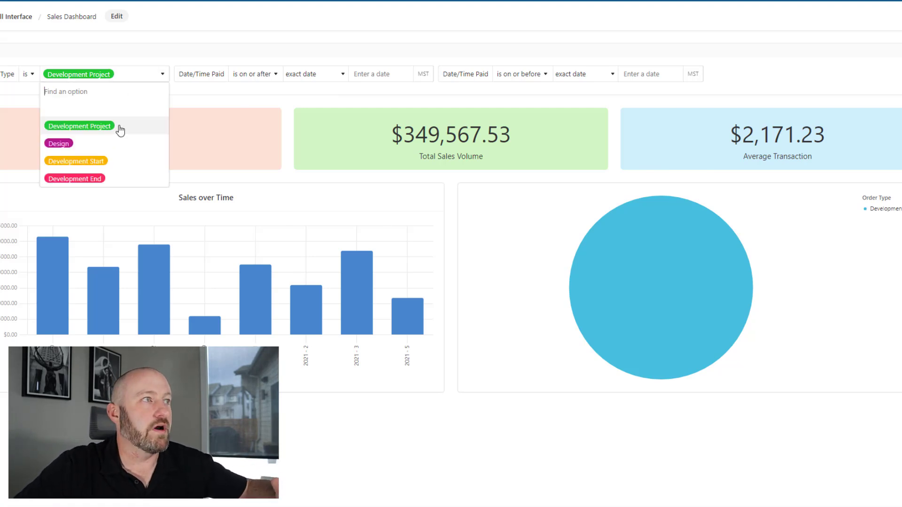
{"action": "left_click", "coordinate": [111, 143]}
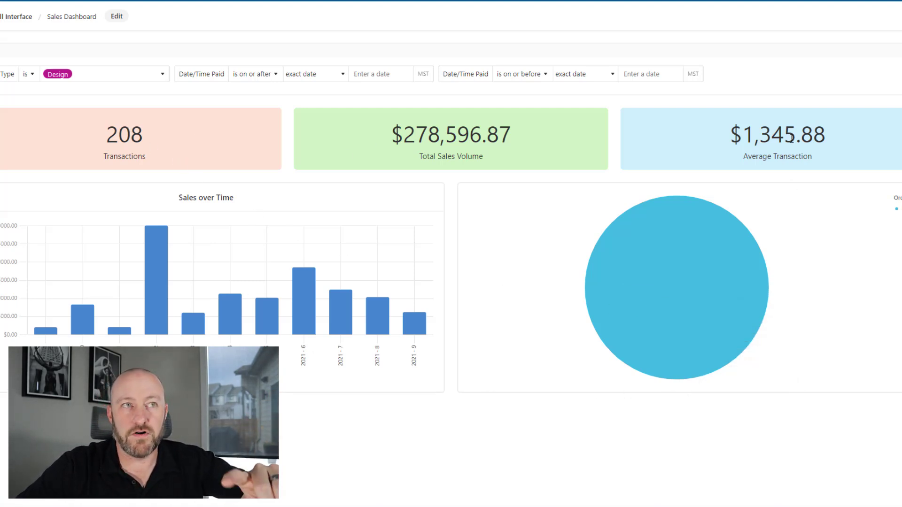
{"action": "left_click", "coordinate": [111, 85]}
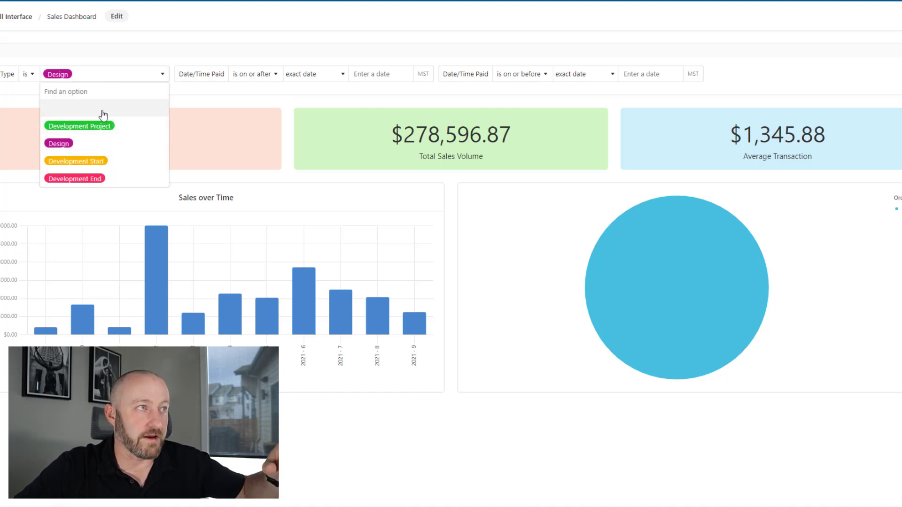
{"action": "left_click", "coordinate": [104, 115]}
Switch the Order Type filter to 'is any of', toggle Design and Development Project, leaving it empty.
{"action": "left_click", "coordinate": [31, 74]}
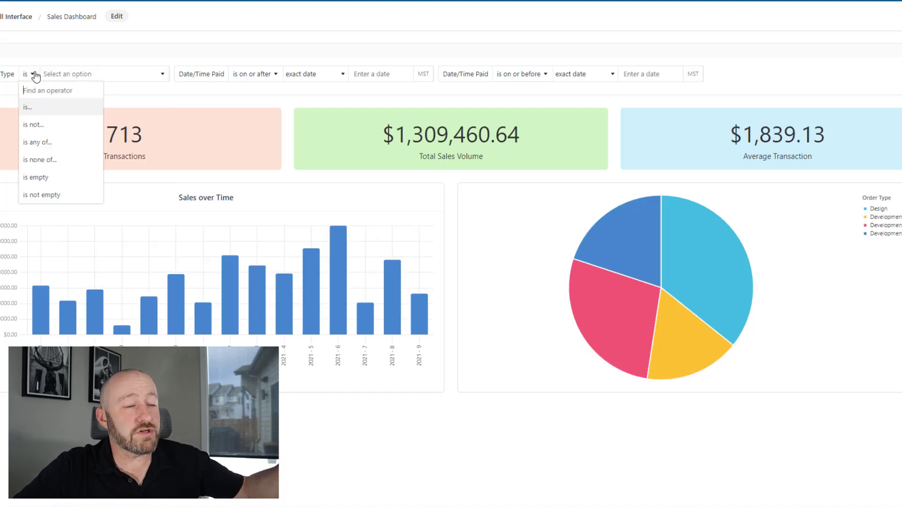
{"action": "left_click", "coordinate": [33, 142]}
{"action": "left_click", "coordinate": [93, 76]}
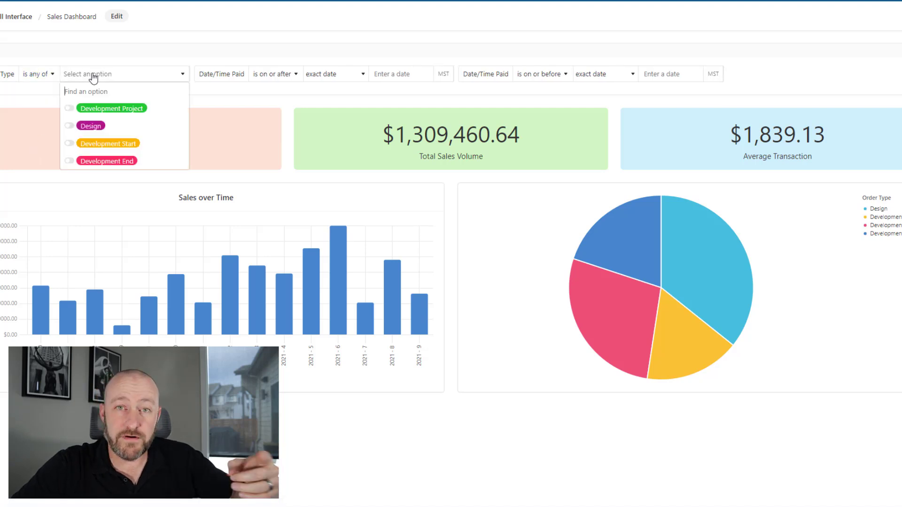
{"action": "left_click", "coordinate": [69, 126]}
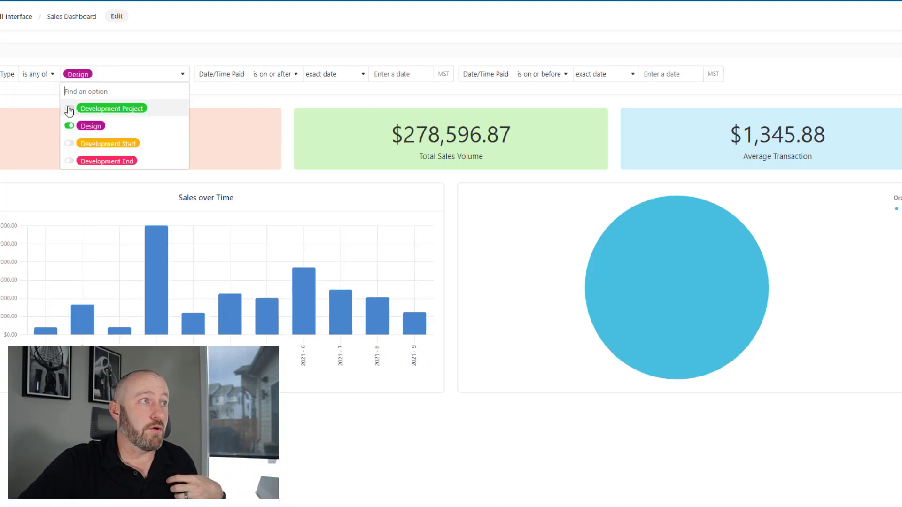
{"action": "left_click", "coordinate": [69, 109]}
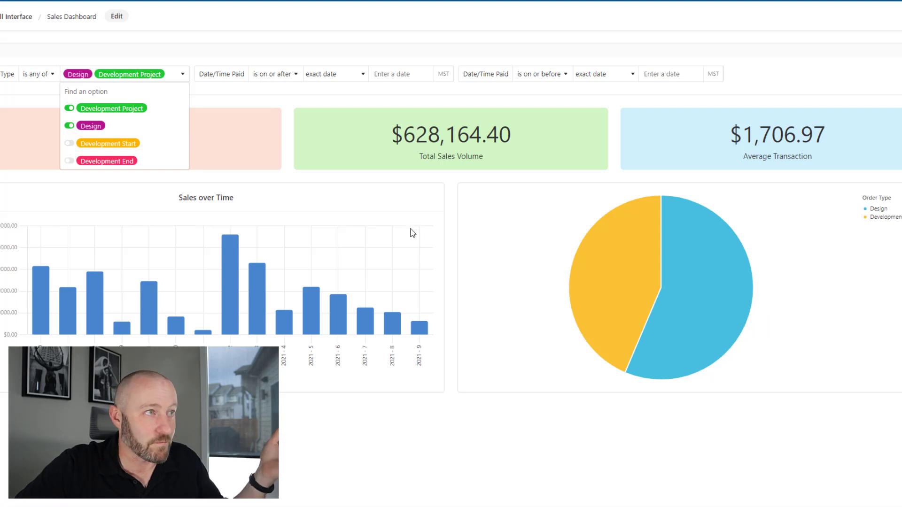
{"action": "left_click", "coordinate": [70, 109]}
{"action": "left_click", "coordinate": [69, 126]}
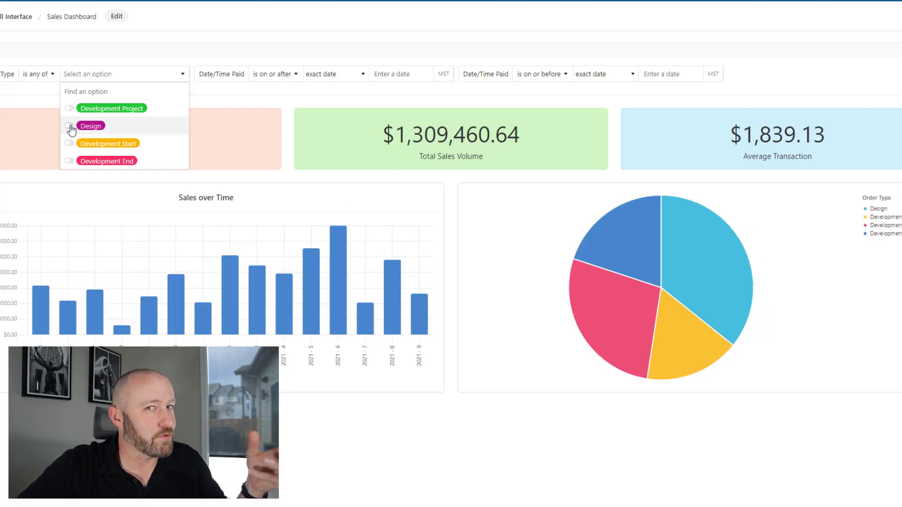
{"action": "left_click", "coordinate": [230, 44]}
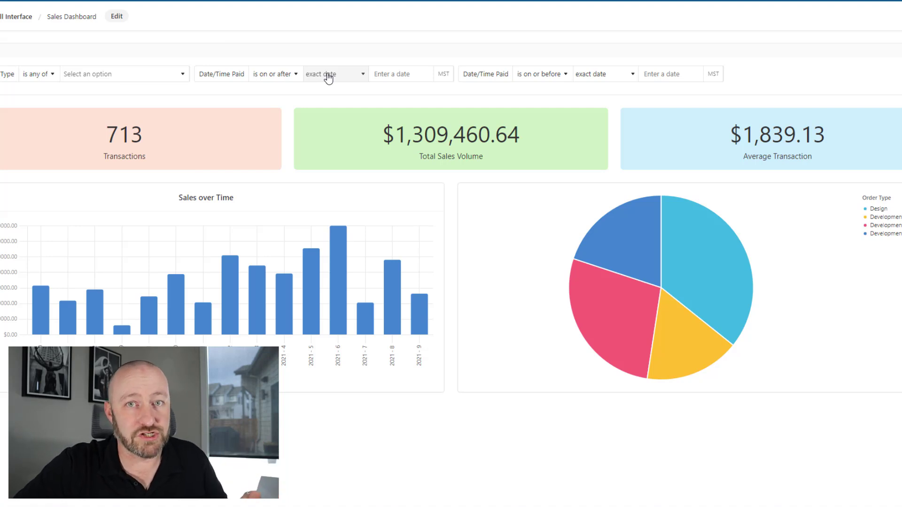
Set the Date/Time Paid filter to on or before 7/1/2021, with no start date.
{"action": "left_click", "coordinate": [401, 75]}
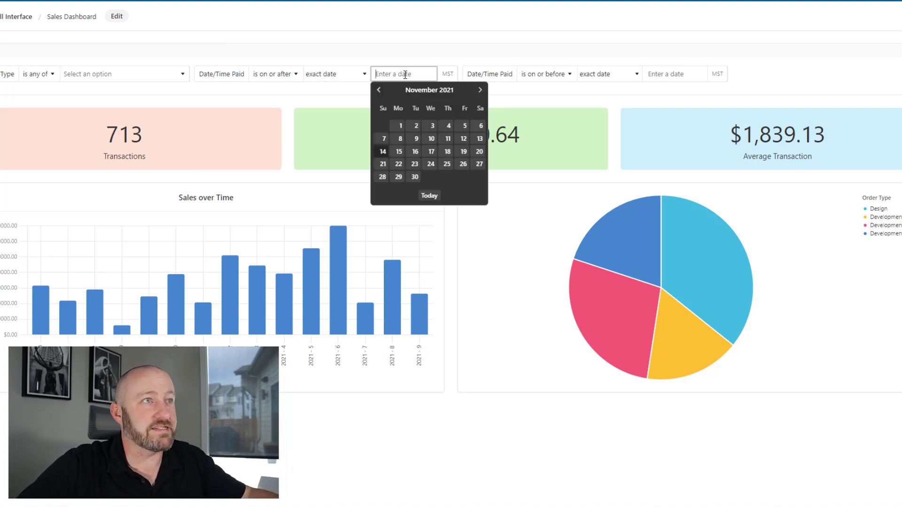
{"action": "left_click", "coordinate": [378, 90]}
{"action": "left_click", "coordinate": [379, 90]}
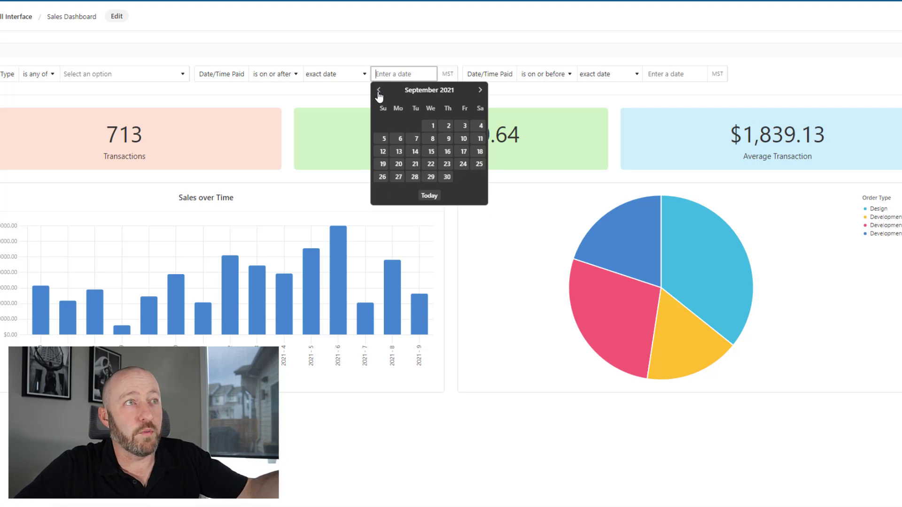
{"action": "left_click", "coordinate": [378, 90]}
{"action": "left_click", "coordinate": [379, 90]}
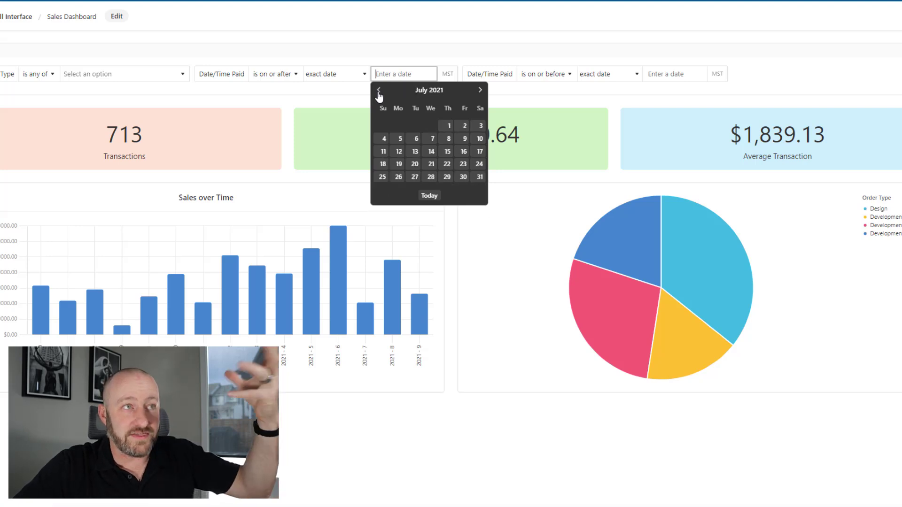
{"action": "left_click", "coordinate": [448, 125]}
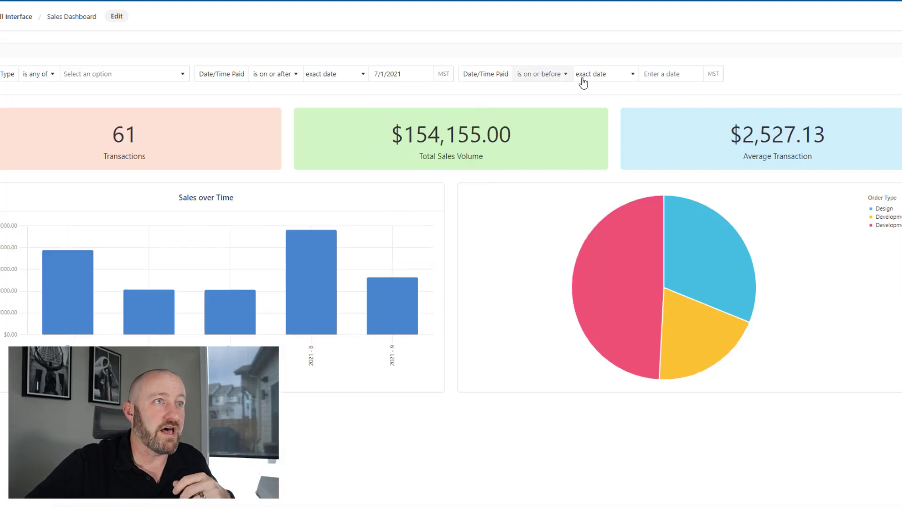
{"action": "left_click", "coordinate": [675, 74]}
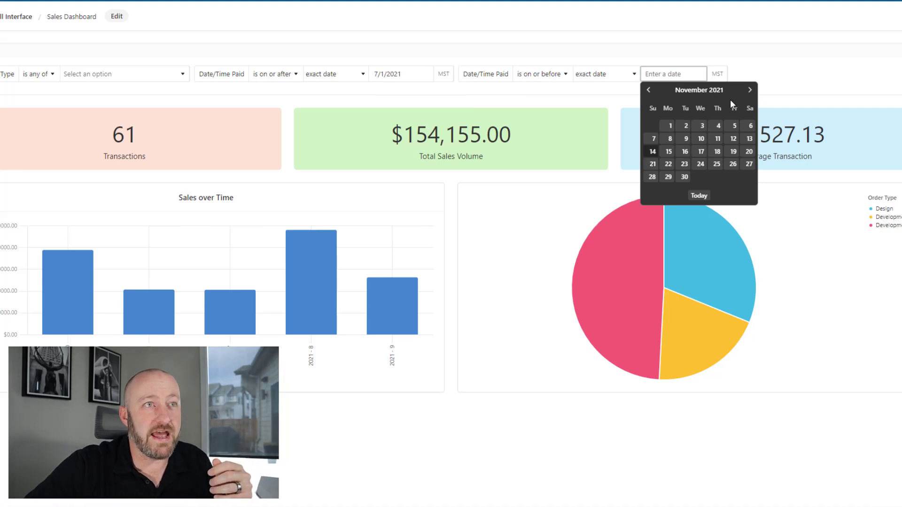
{"action": "left_click", "coordinate": [699, 197]}
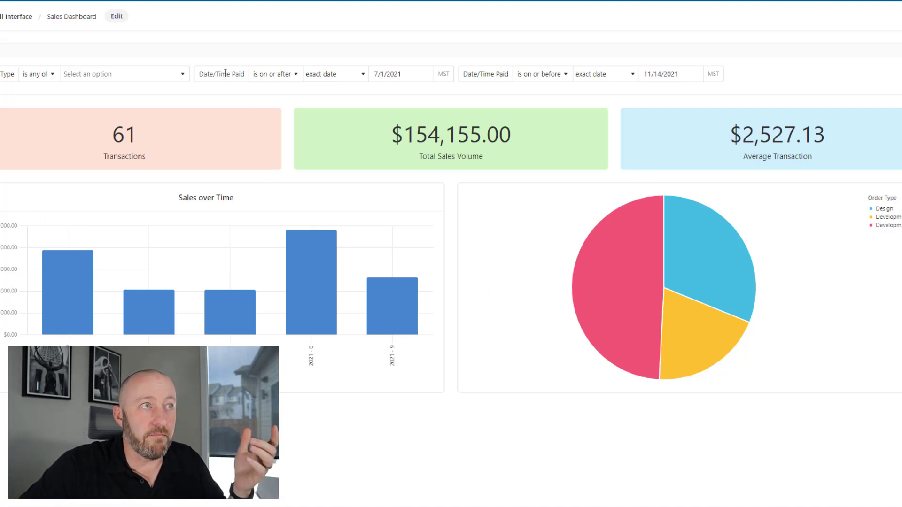
{"action": "left_click", "coordinate": [394, 73]}
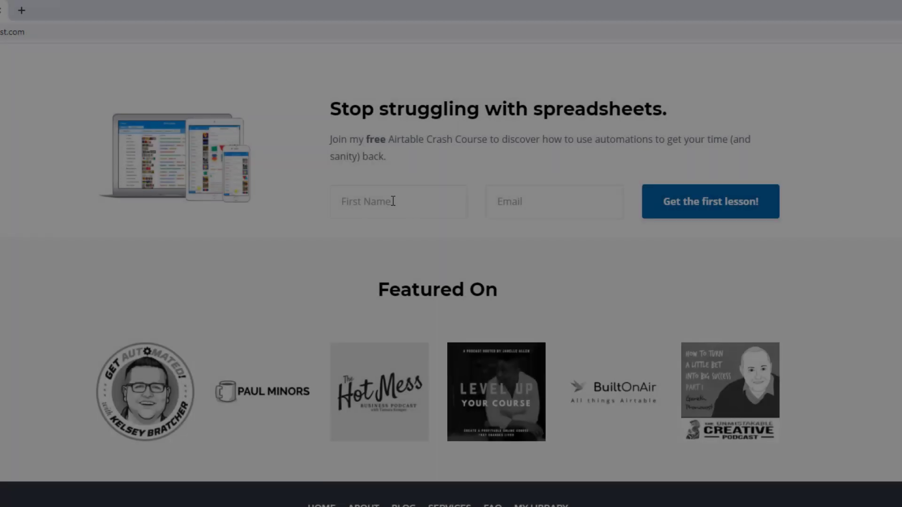
Enter a first name and e-mail address and submit the Airtable Crash Course sign-up.
{"action": "type", "text": "Gareth"}
{"action": "key", "text": "Tab"}
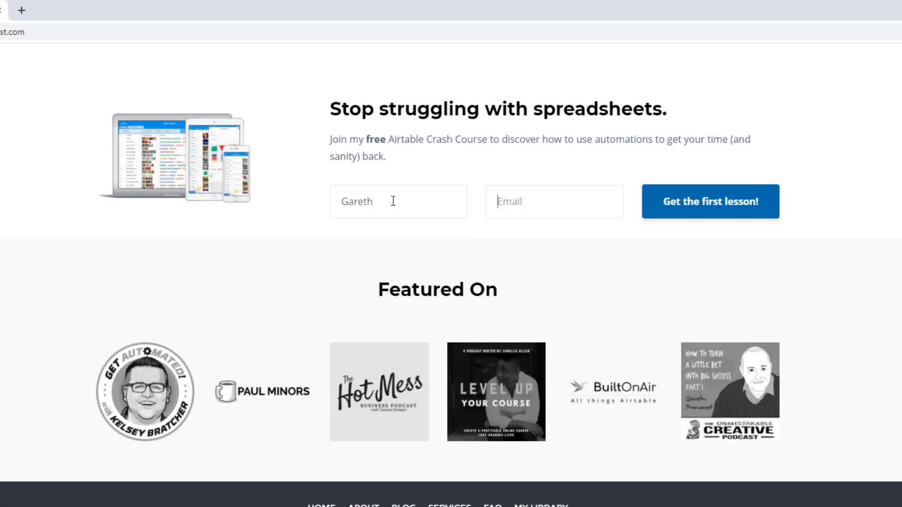
{"action": "type", "text": "garet"}
{"action": "key", "text": "Down"}
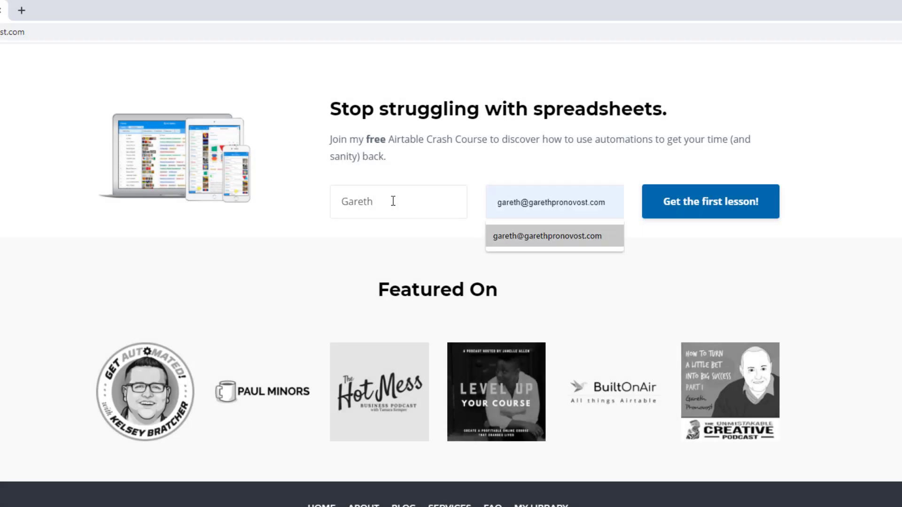
{"action": "key", "text": "Return"}
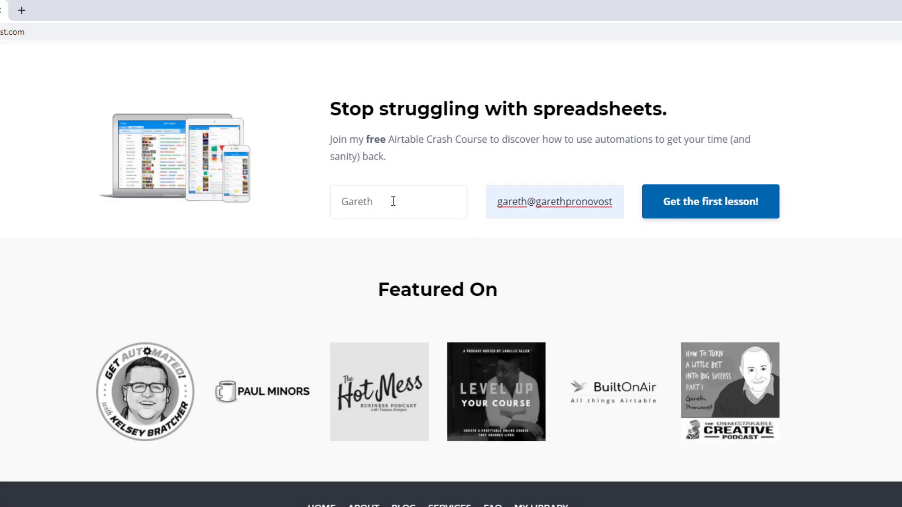
{"action": "left_click", "coordinate": [712, 217]}
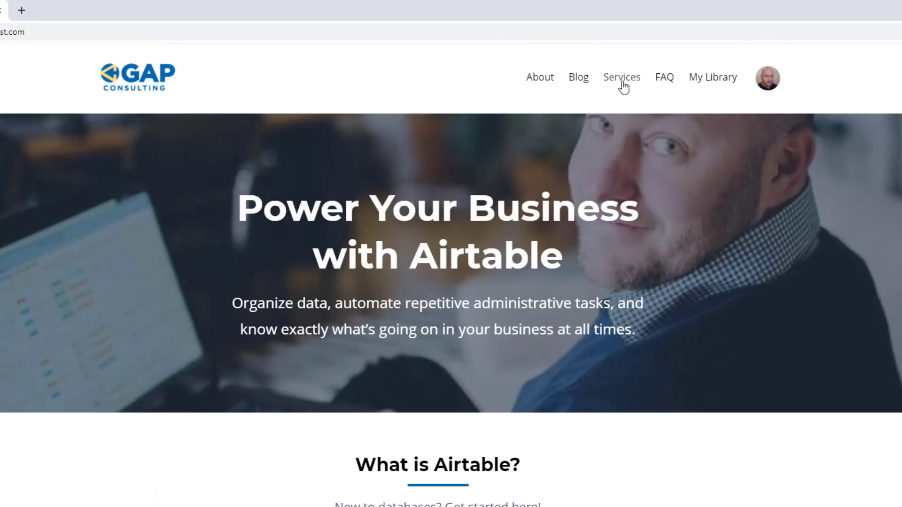
Go to the Services page and scroll to the Go Hourly, Explore Courses and Apply Here options.
{"action": "left_click", "coordinate": [622, 78]}
{"action": "scroll", "coordinate": [333, 315], "scroll_direction": "down", "scroll_amount": 8}
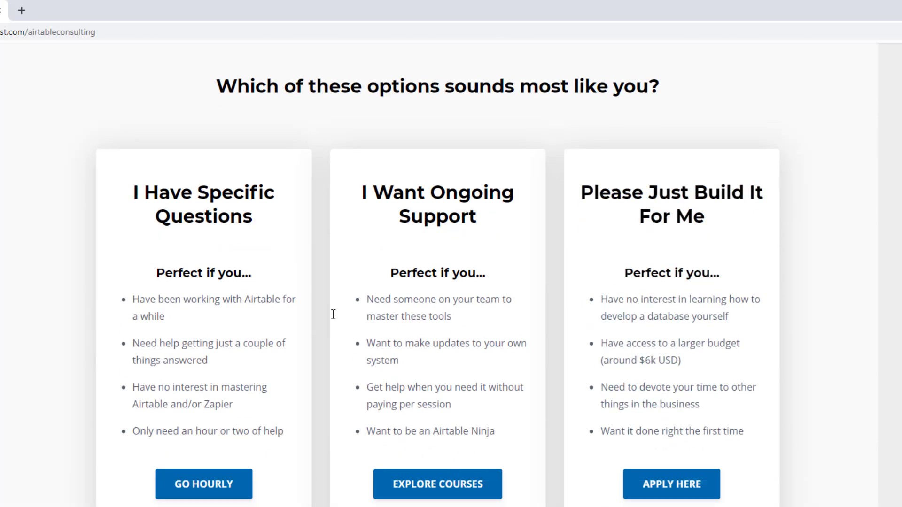
{"action": "scroll", "coordinate": [333, 314], "scroll_direction": "down", "scroll_amount": 2}
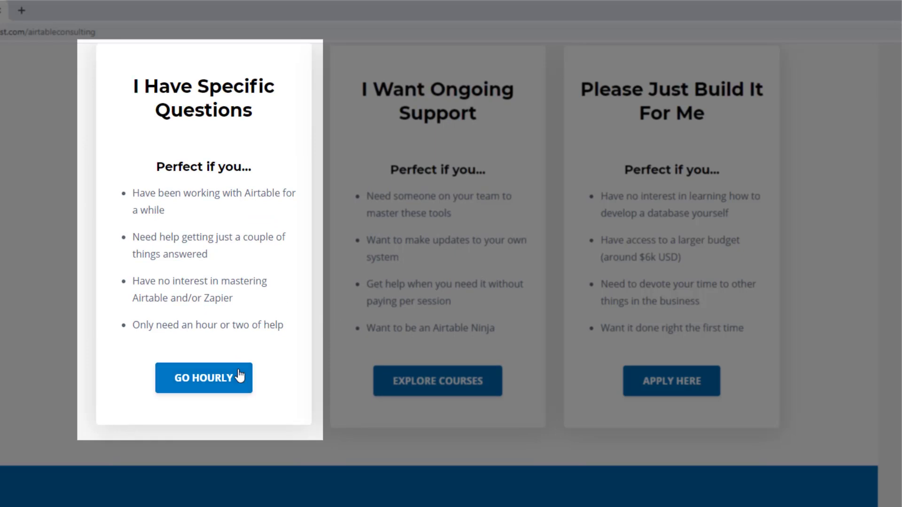